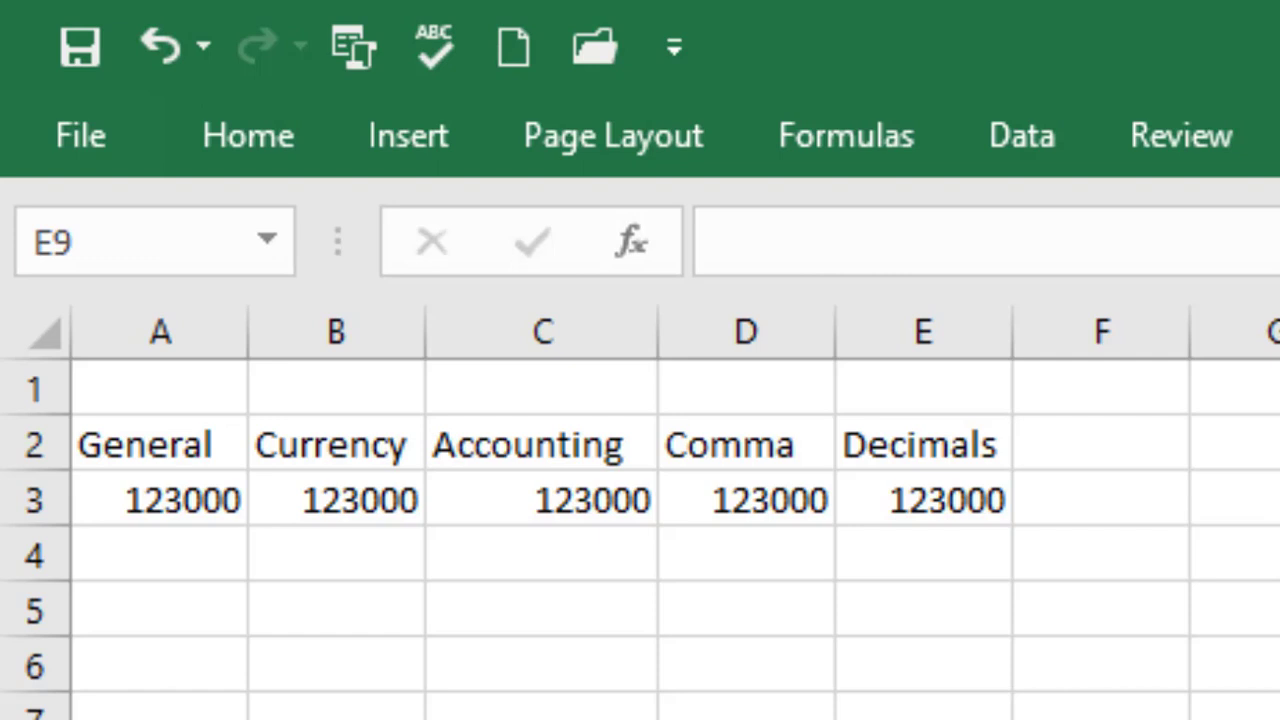
Show the Home ribbon's formatting commands
left_click(250, 155)
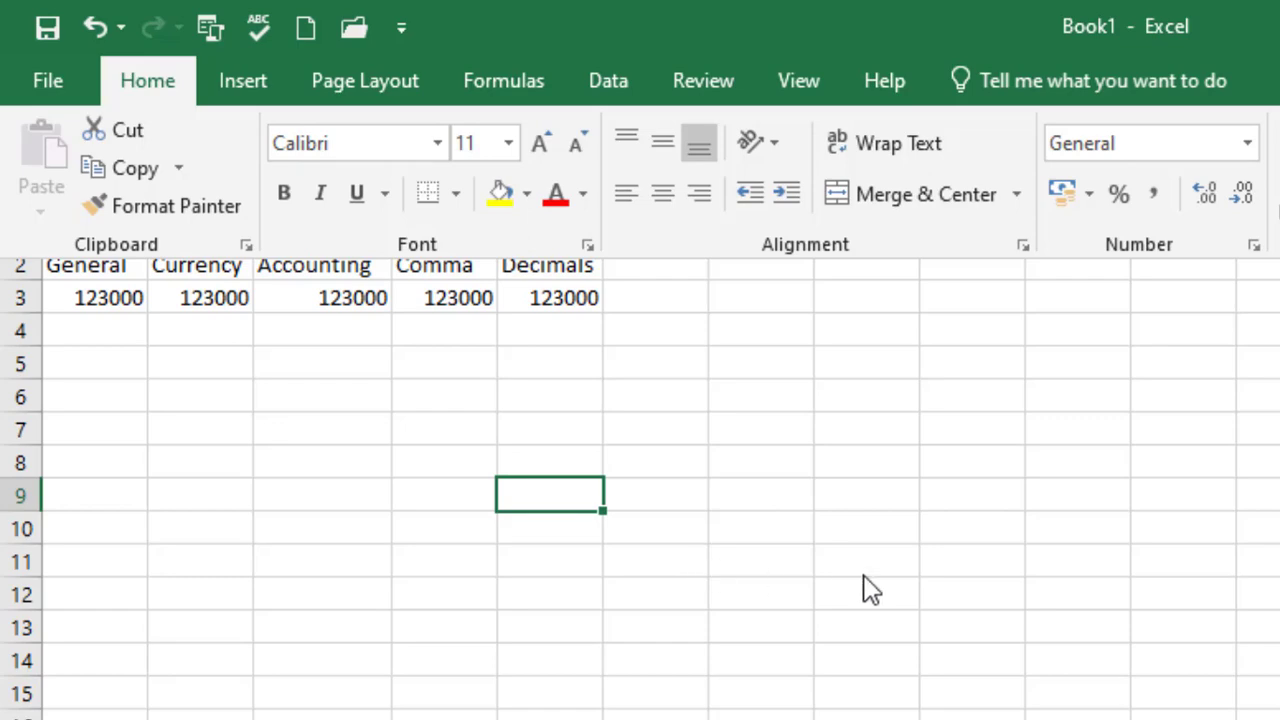
left_click(1247, 143)
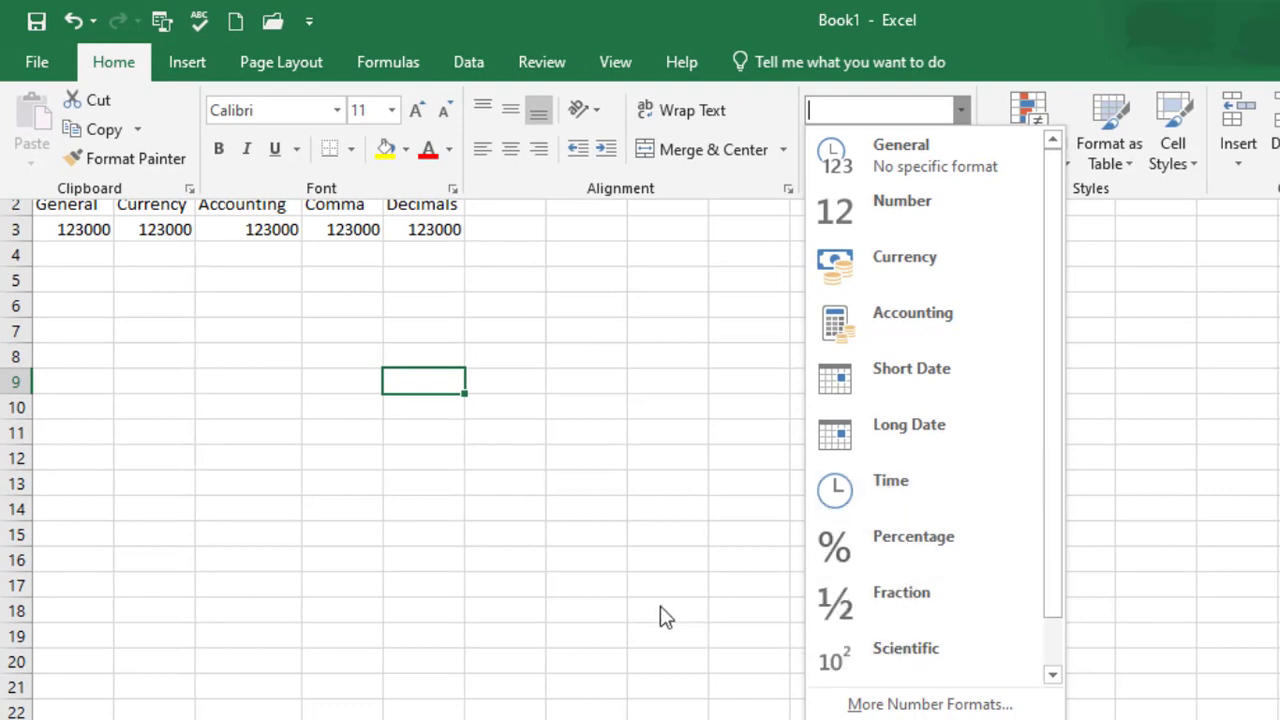
key("Escape")
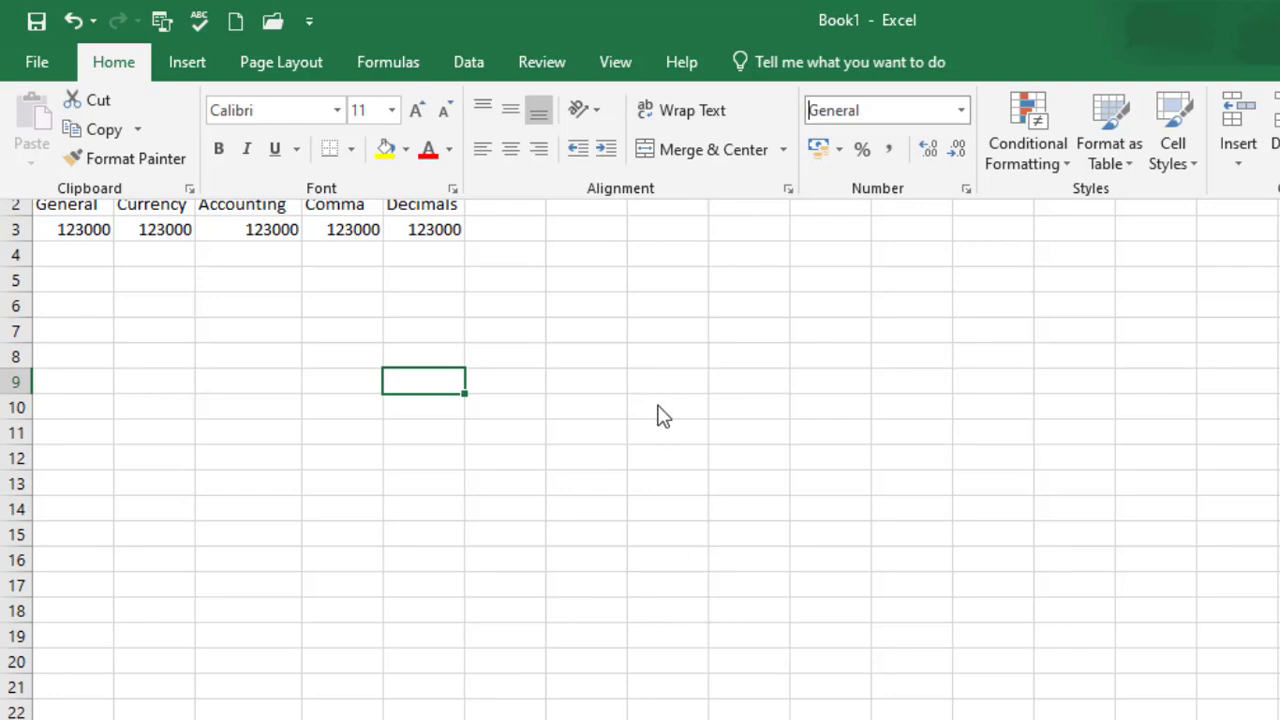
key("Escape")
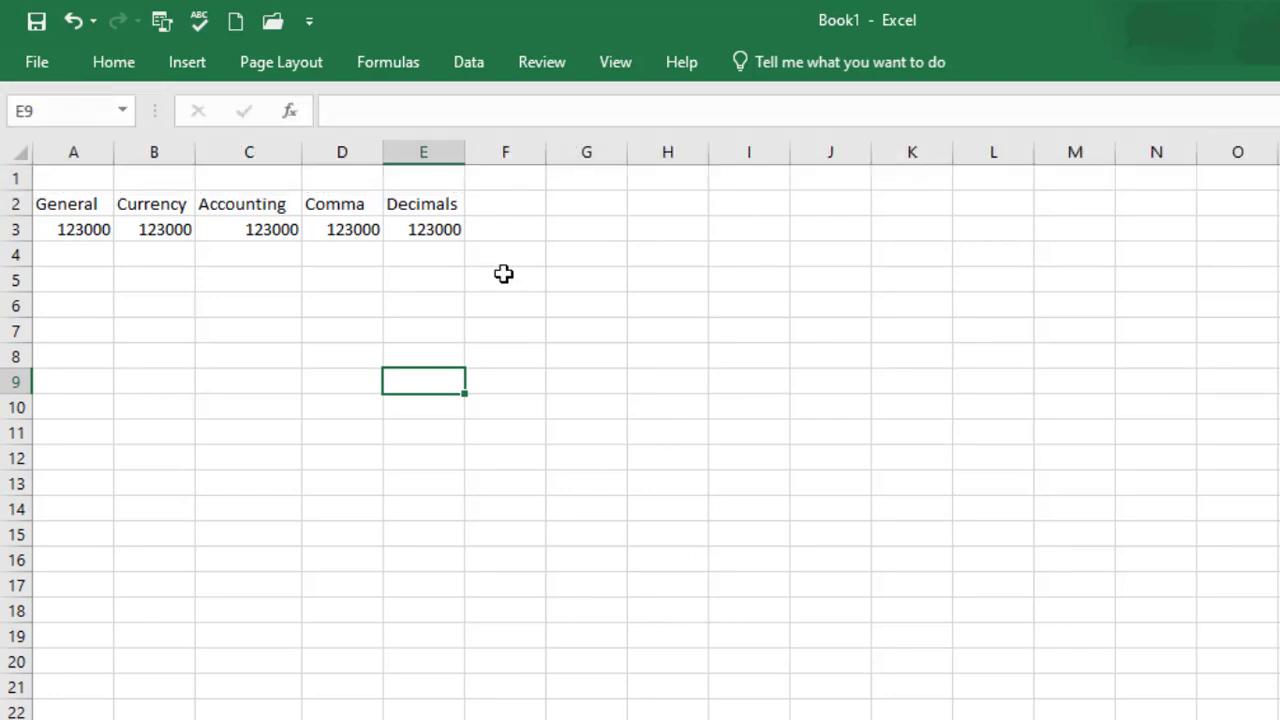
left_click(91, 229)
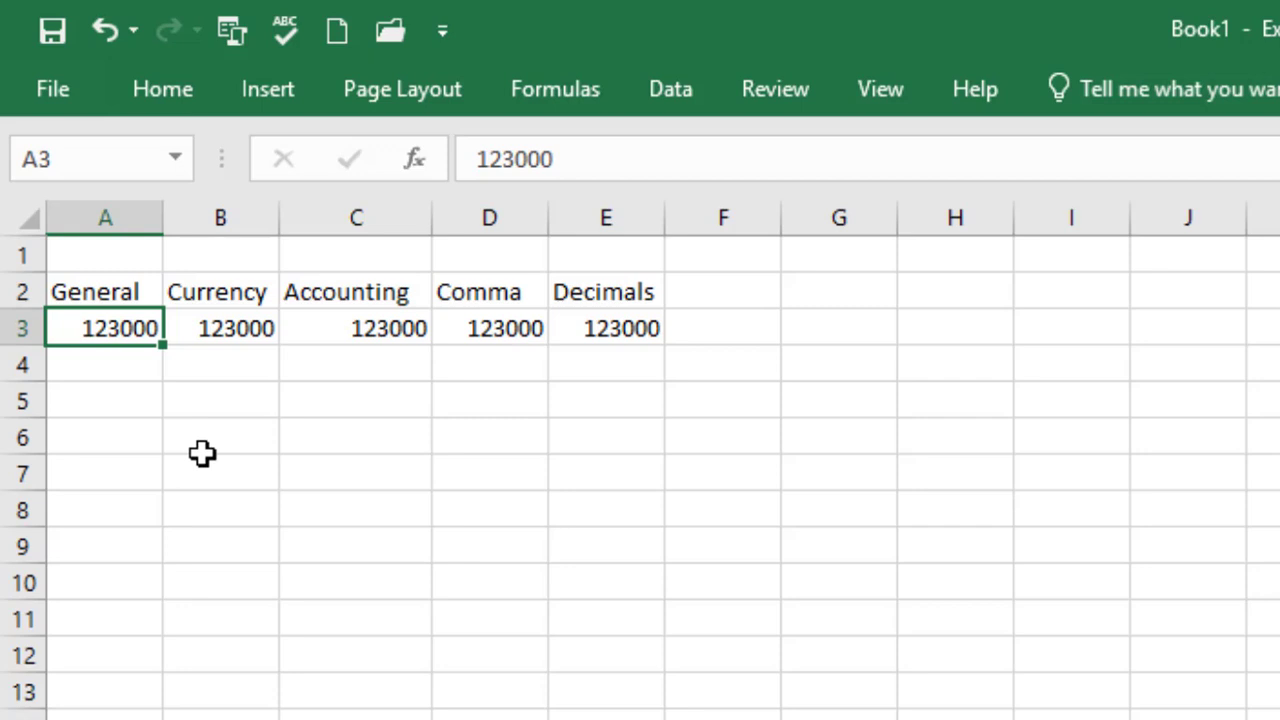
Apply the Currency format to the 123000 in B3 so it reads ₦123,000.00
left_click(228, 333)
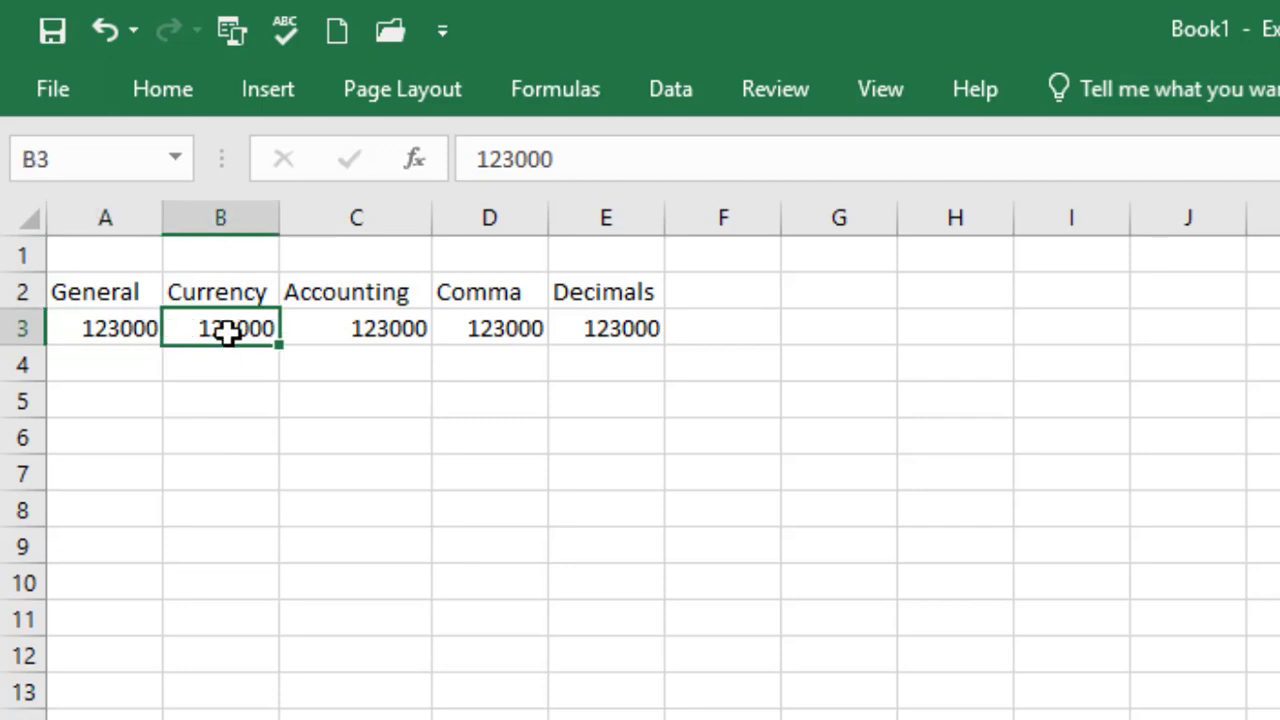
left_click(157, 87)
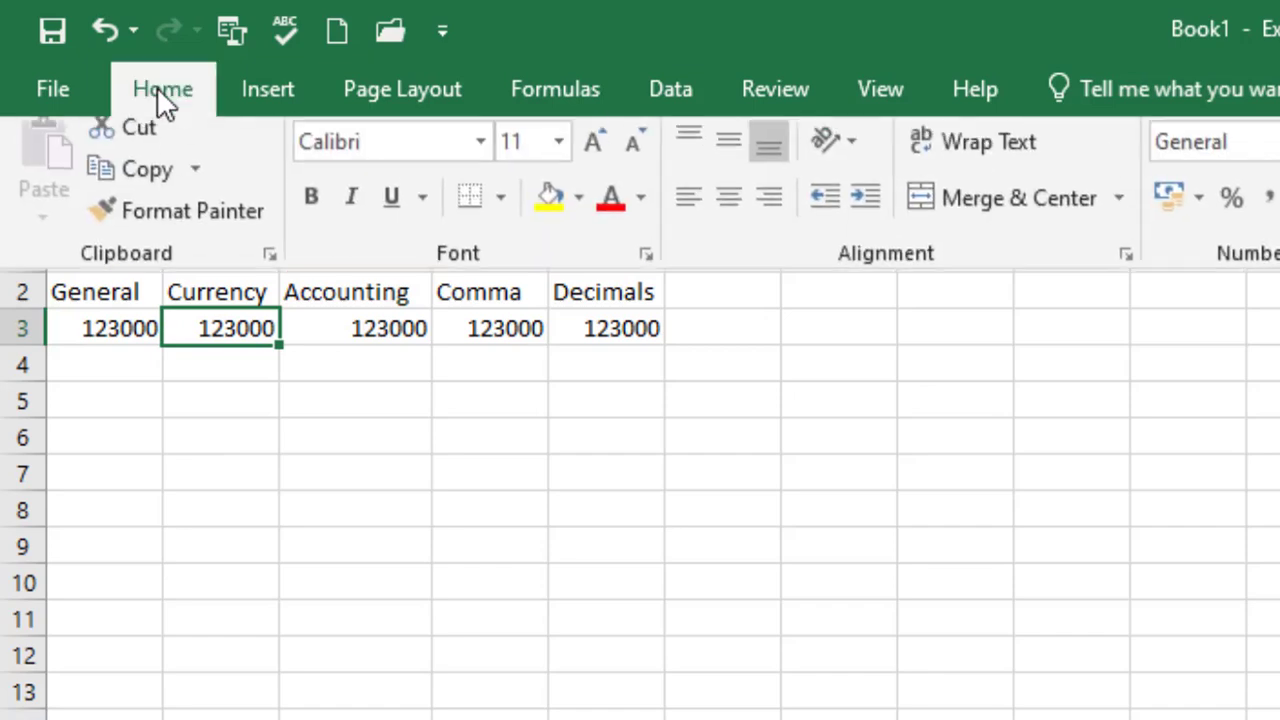
left_click(1279, 142)
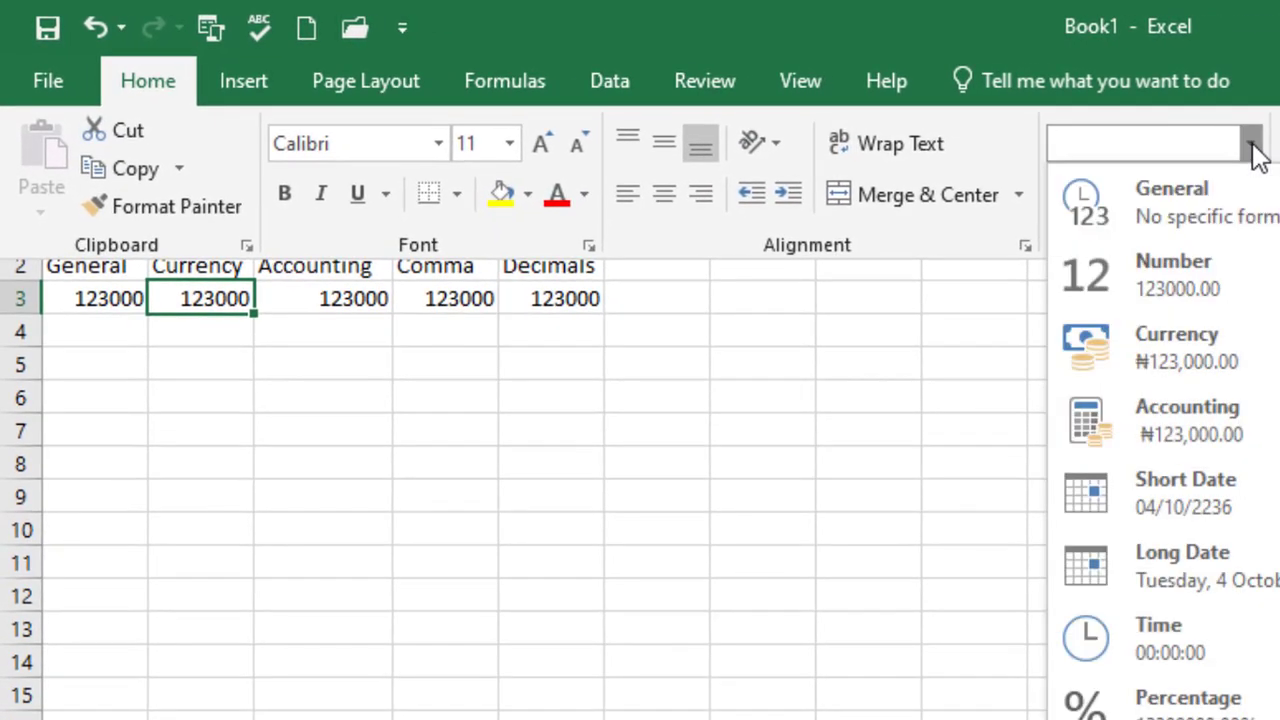
left_click(1162, 358)
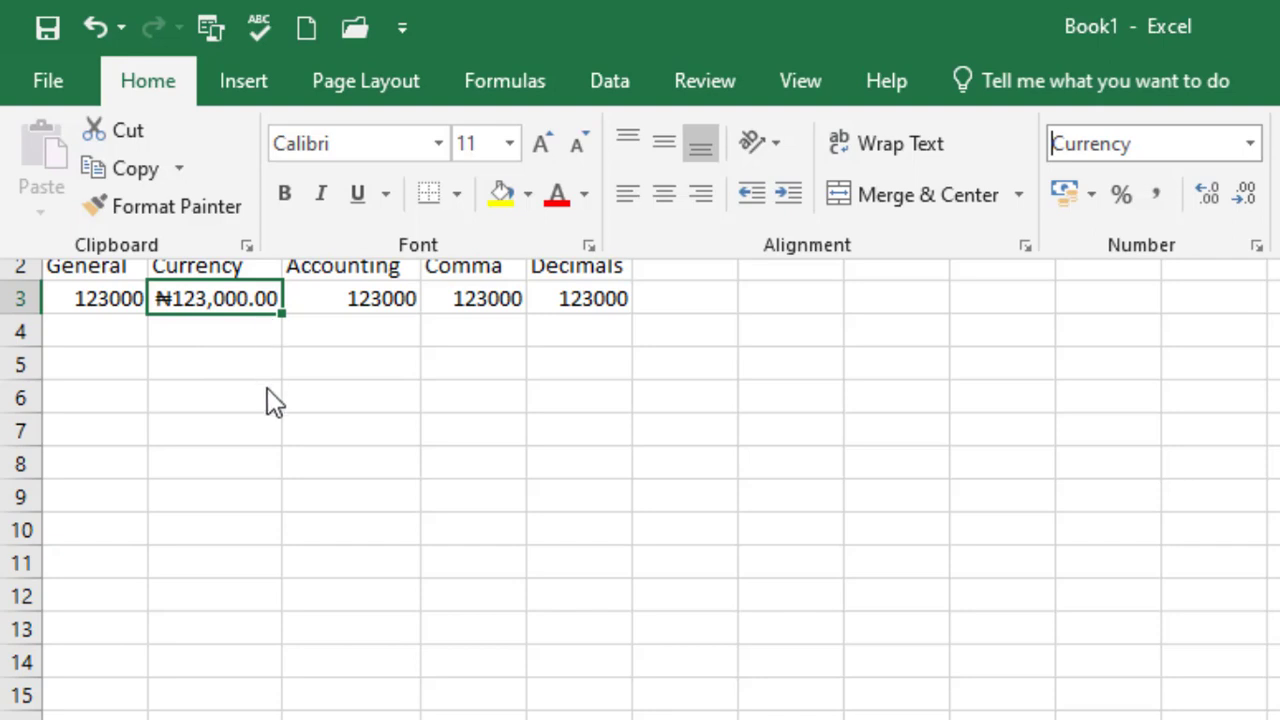
left_click(352, 295)
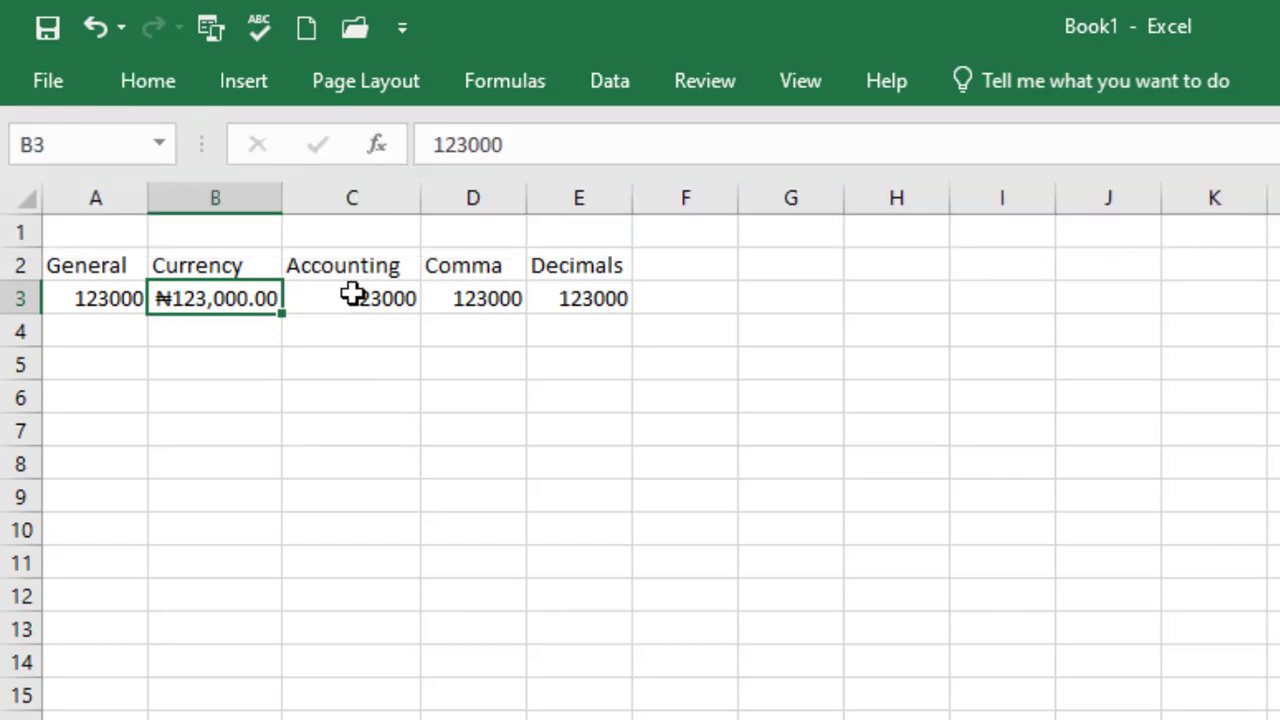
Format C3 as Accounting (₦ 123,000.00) and widen column C so the value fits
left_click(352, 293)
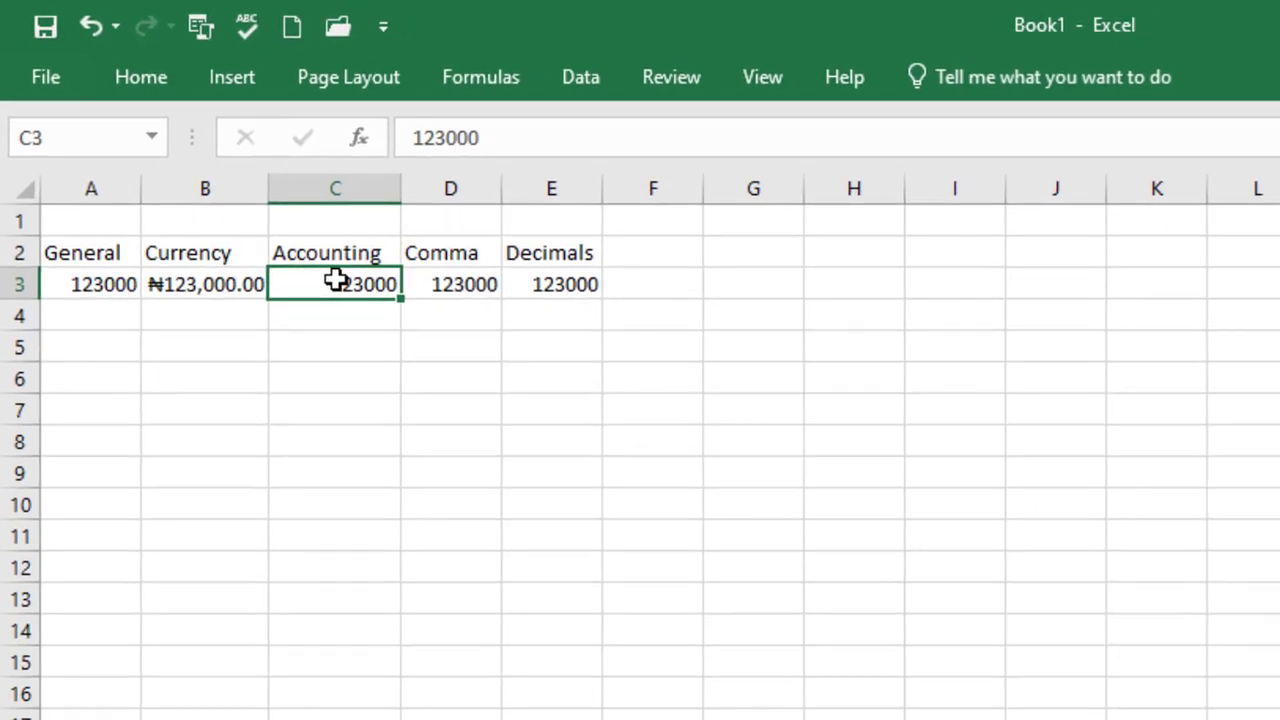
left_click(155, 77)
left_click(1187, 138)
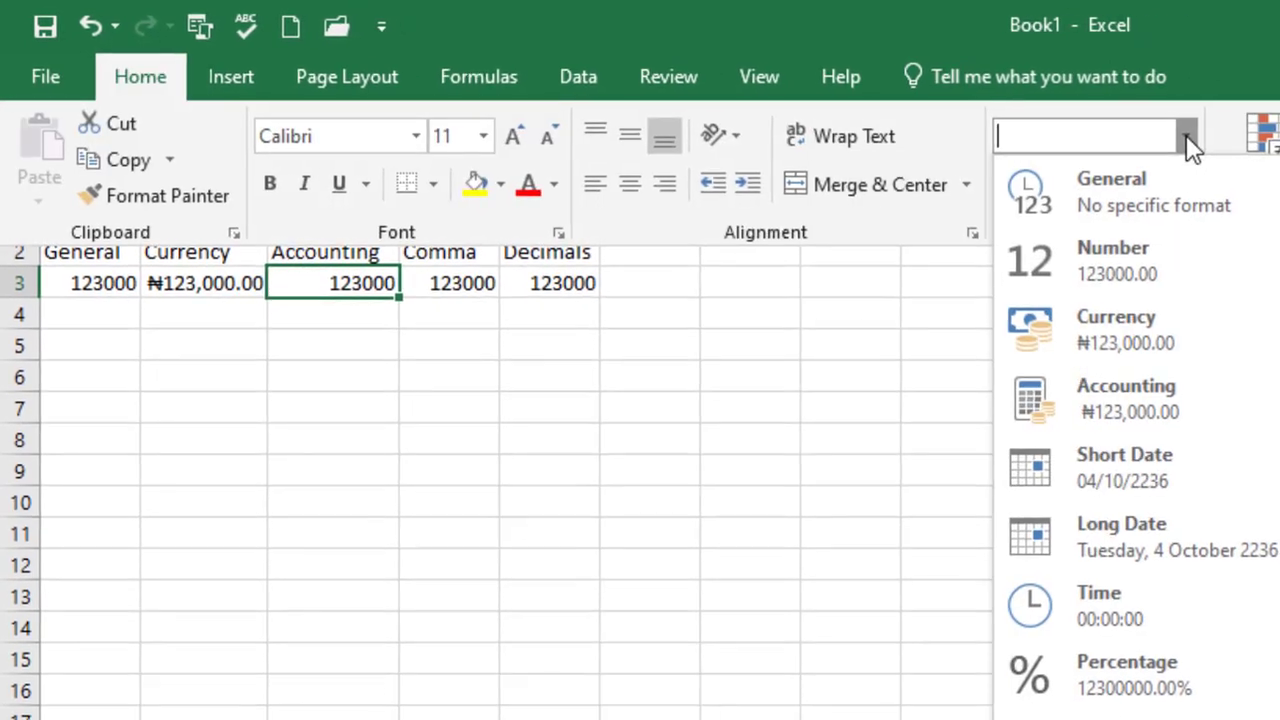
left_click(1110, 398)
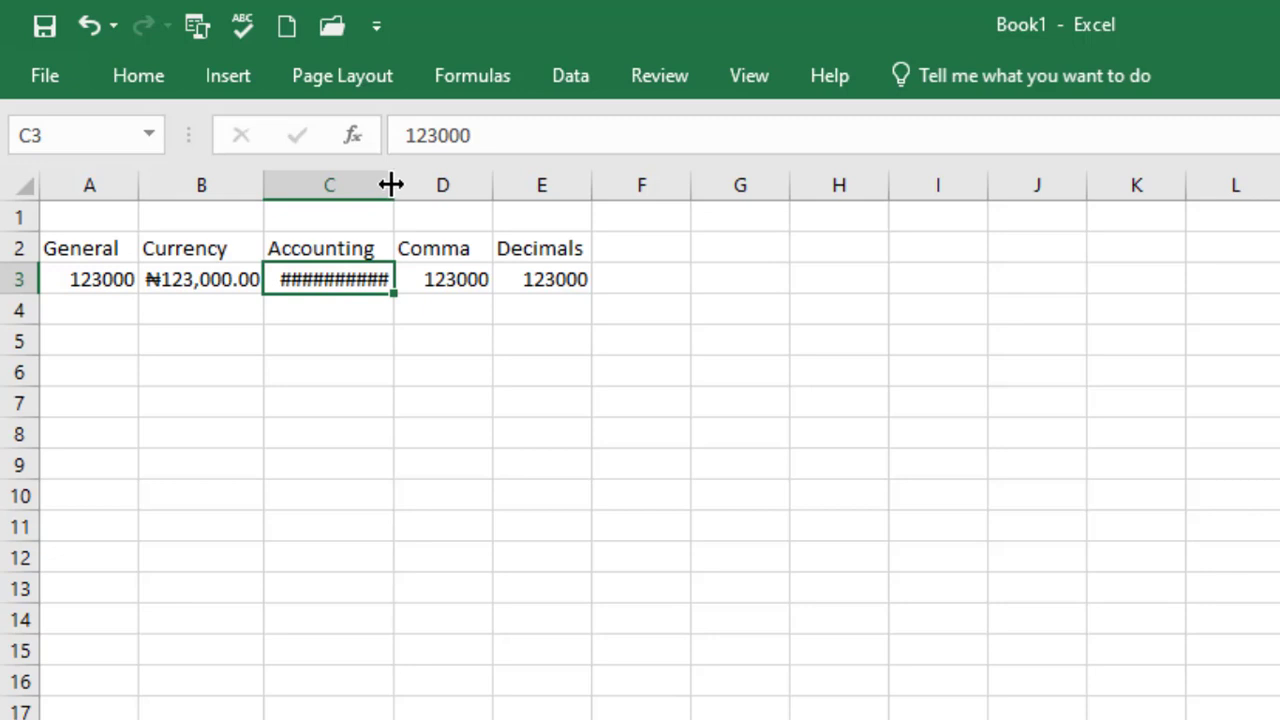
left_click_drag(390, 183, 448, 183)
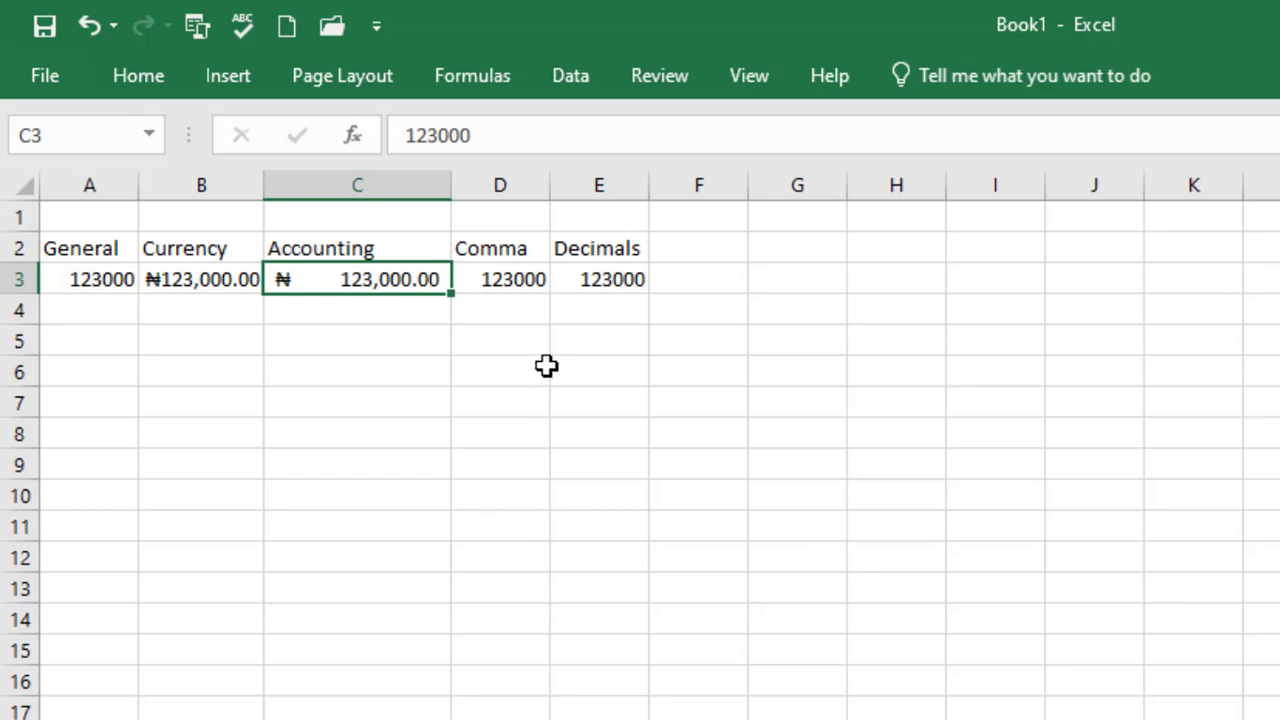
left_click(510, 280)
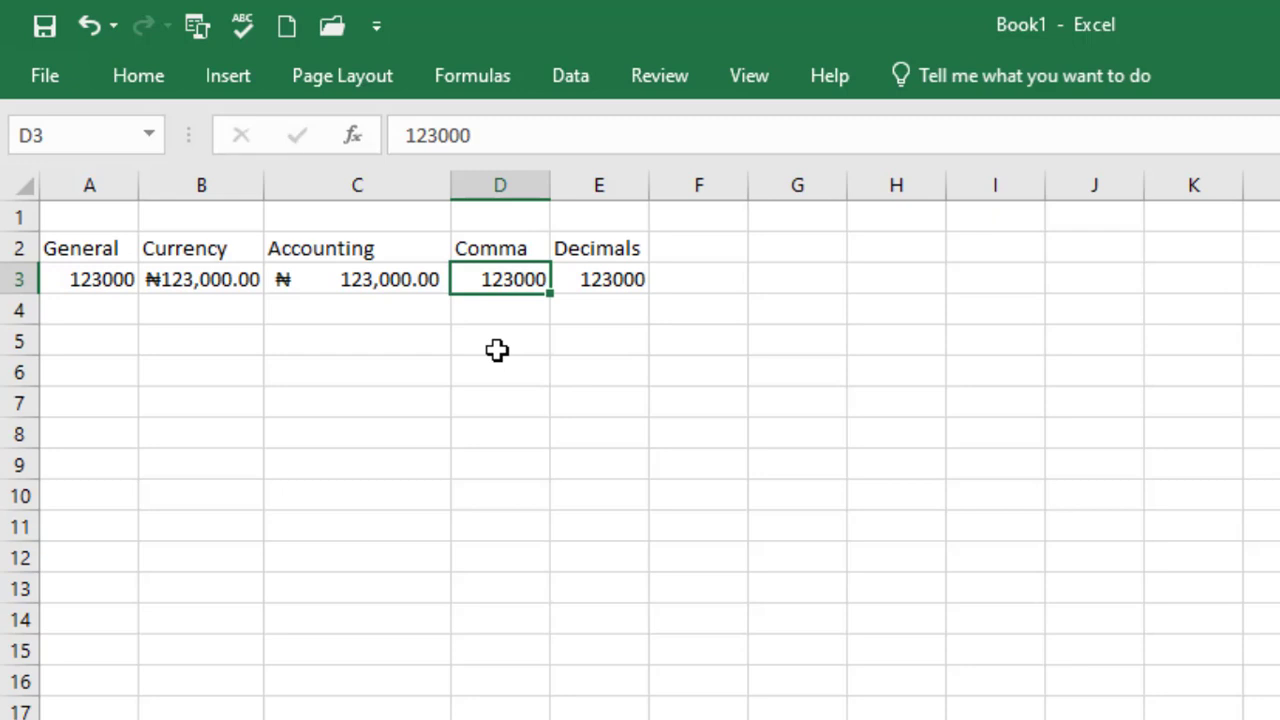
Format D3 as Number with the 1000 separator so it shows 123,000.00
left_click(147, 78)
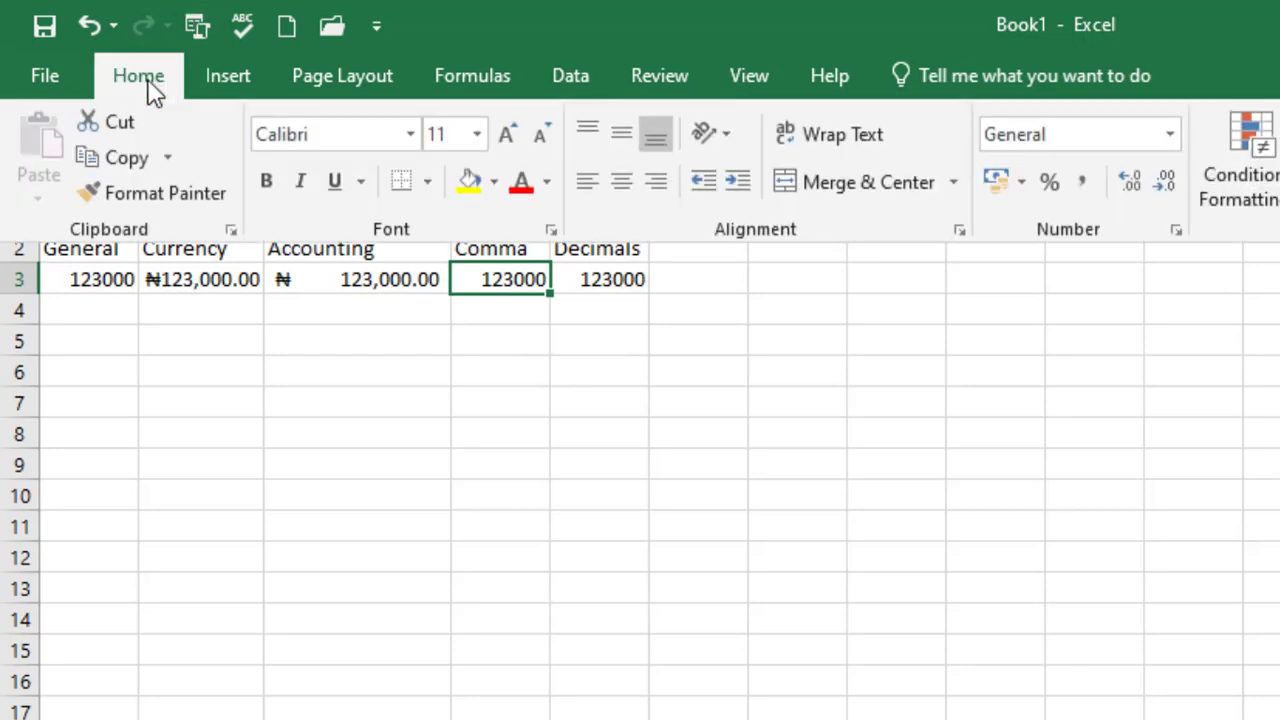
left_click(1174, 230)
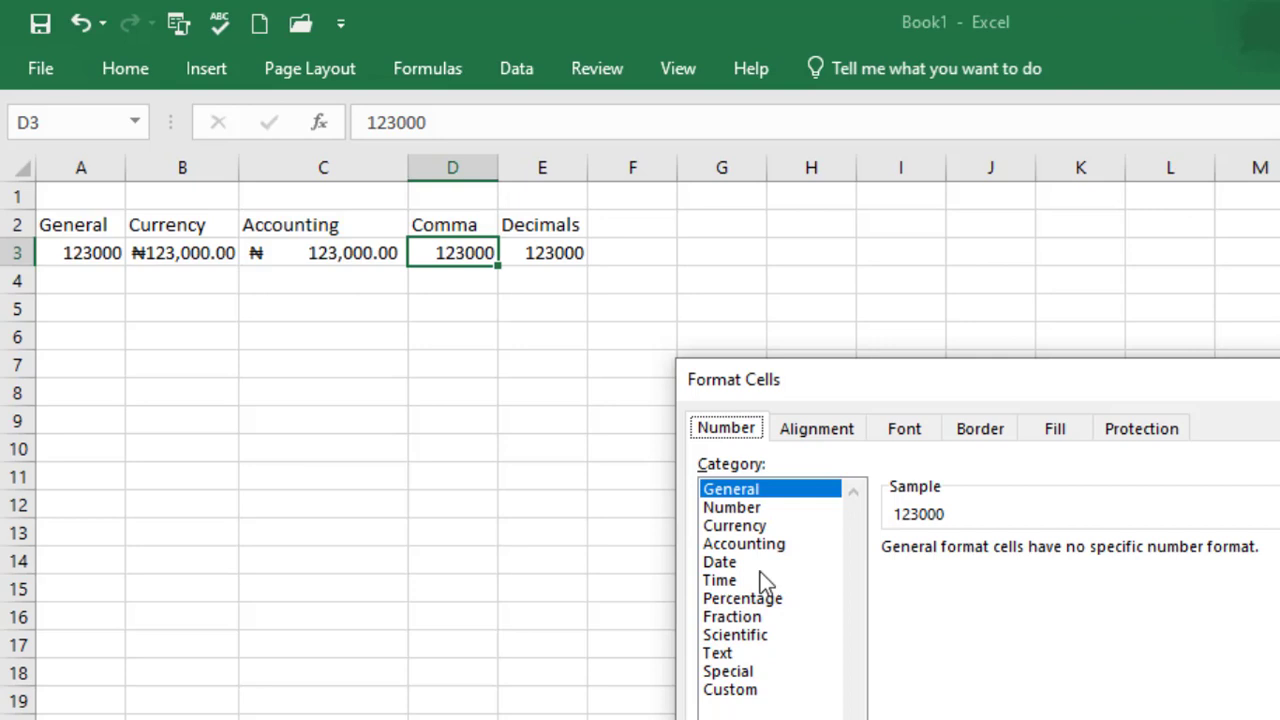
left_click(747, 506)
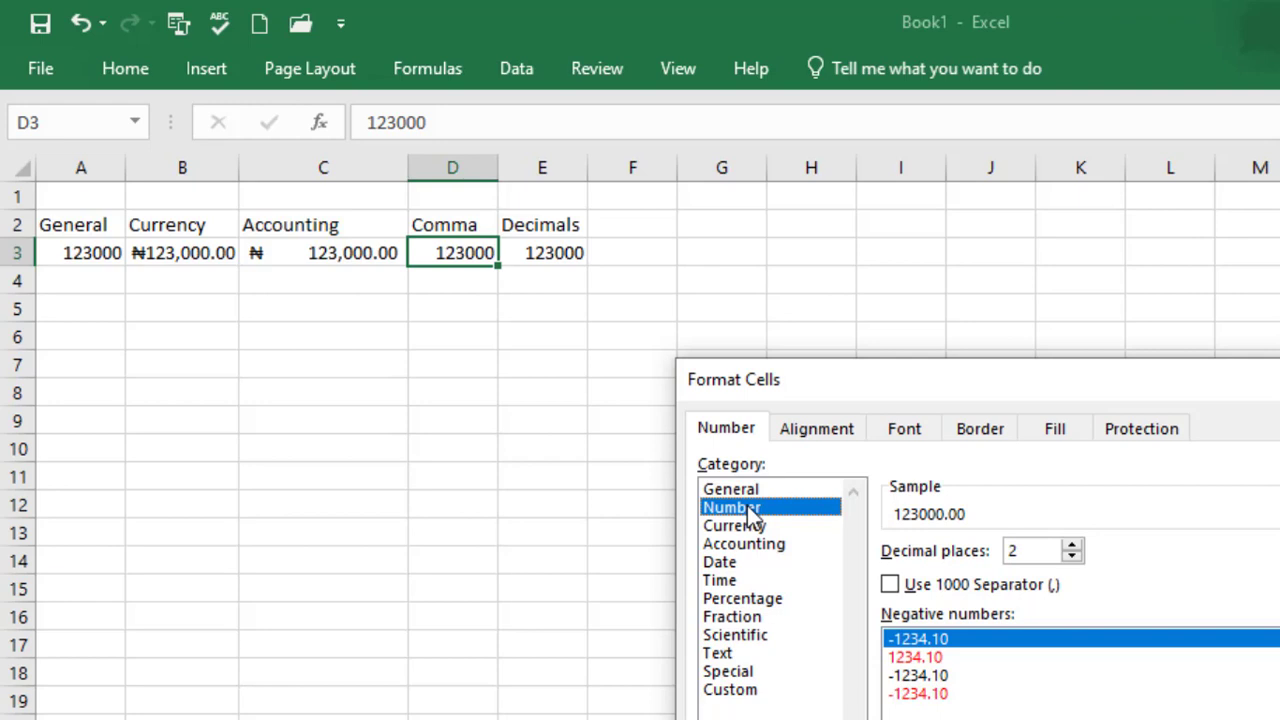
left_click(889, 586)
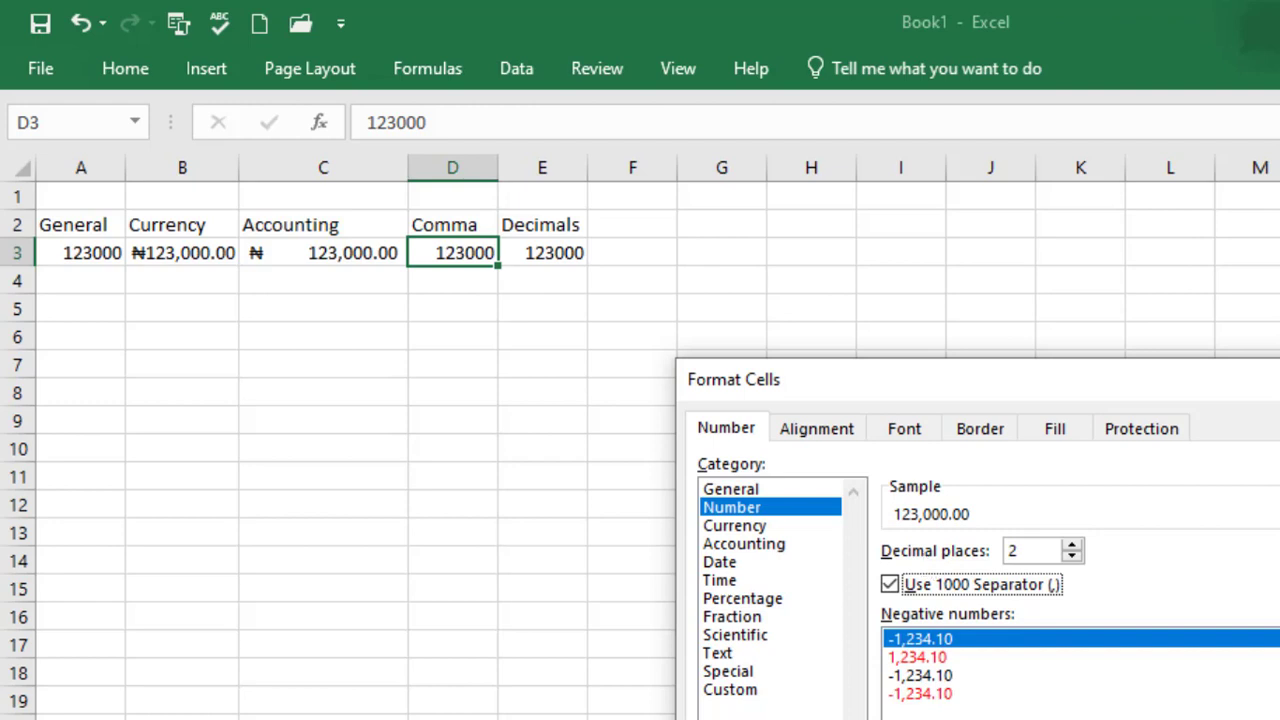
key("Return")
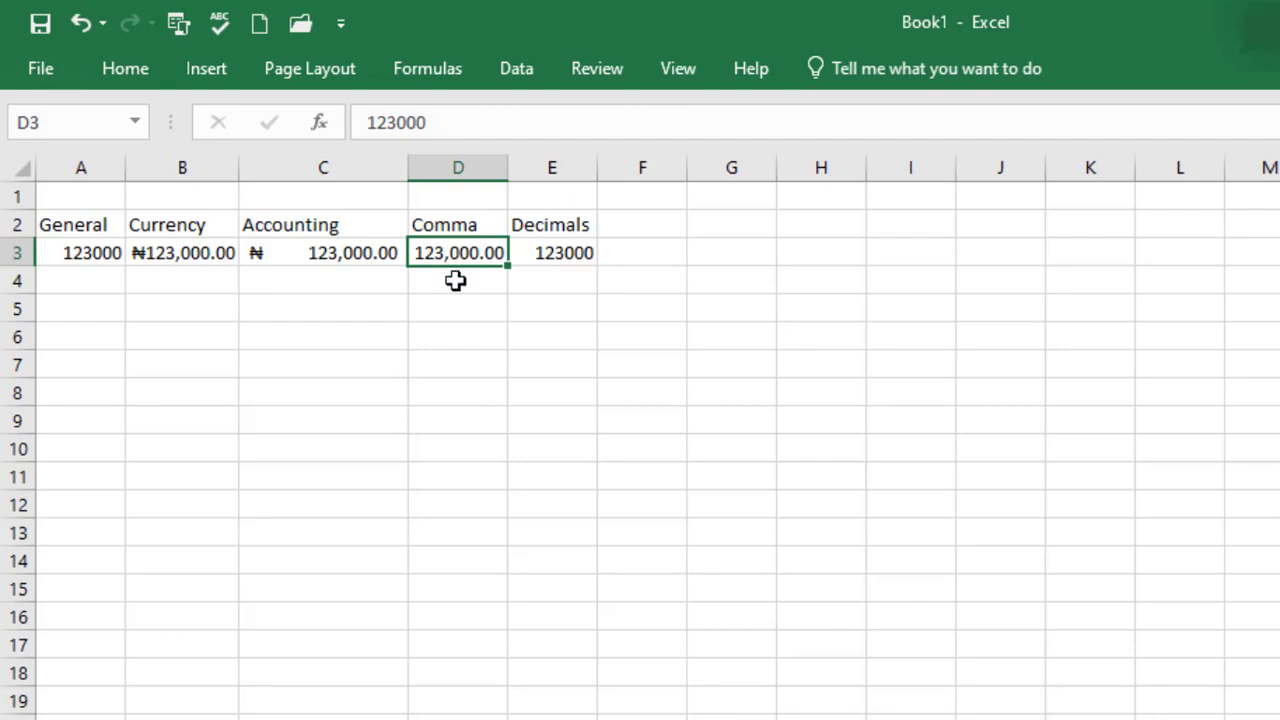
Give E3 the Number format with 5 decimal places and no separator, showing 123000.00000
left_click(555, 252)
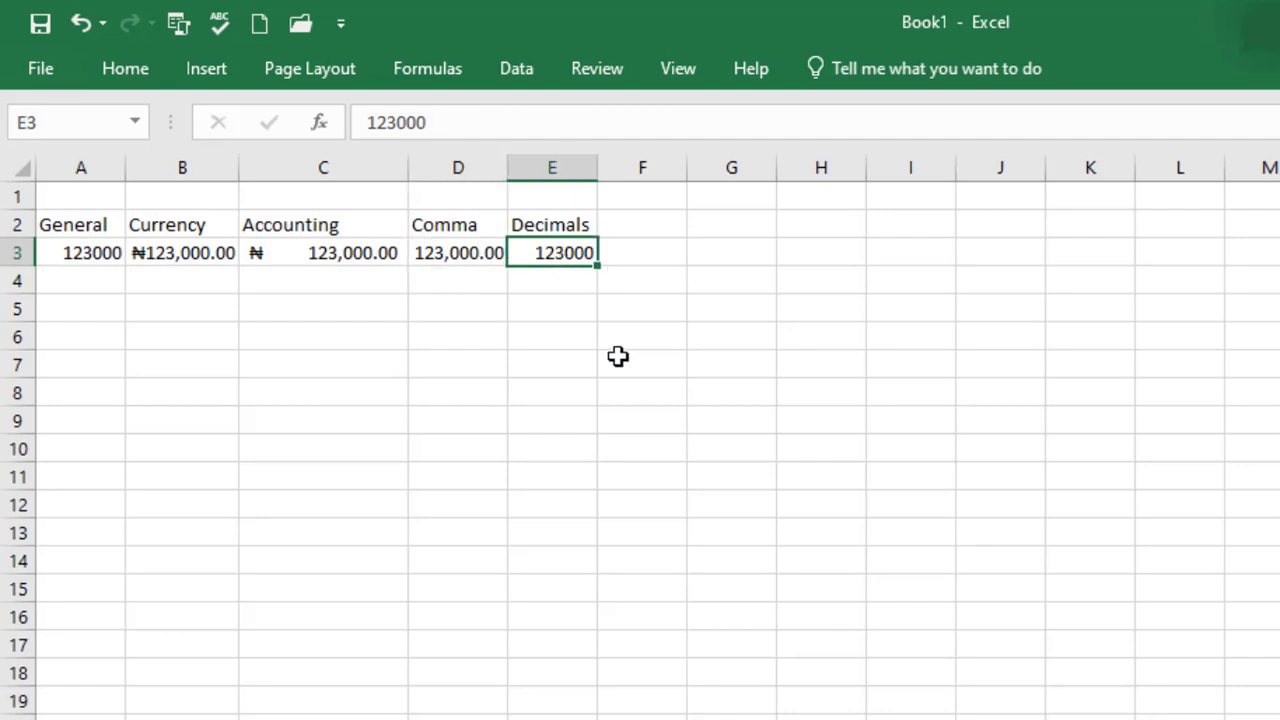
left_click(125, 70)
left_click(1058, 121)
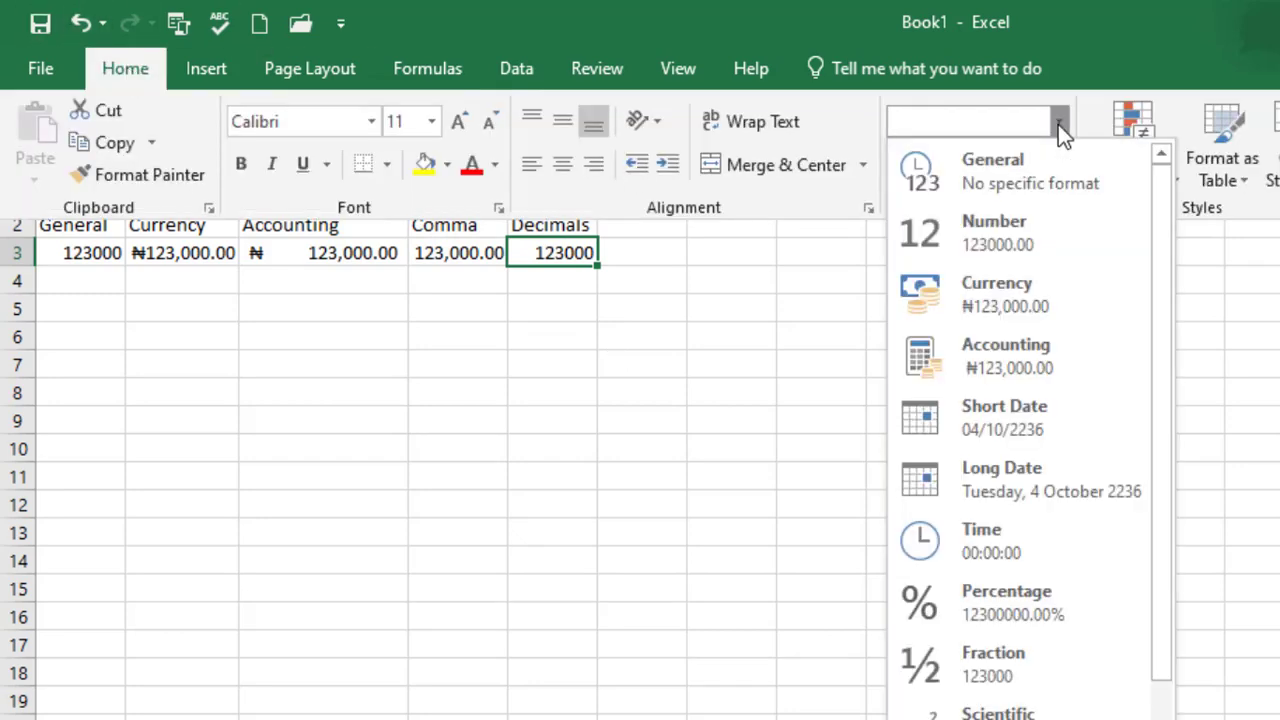
left_click(985, 243)
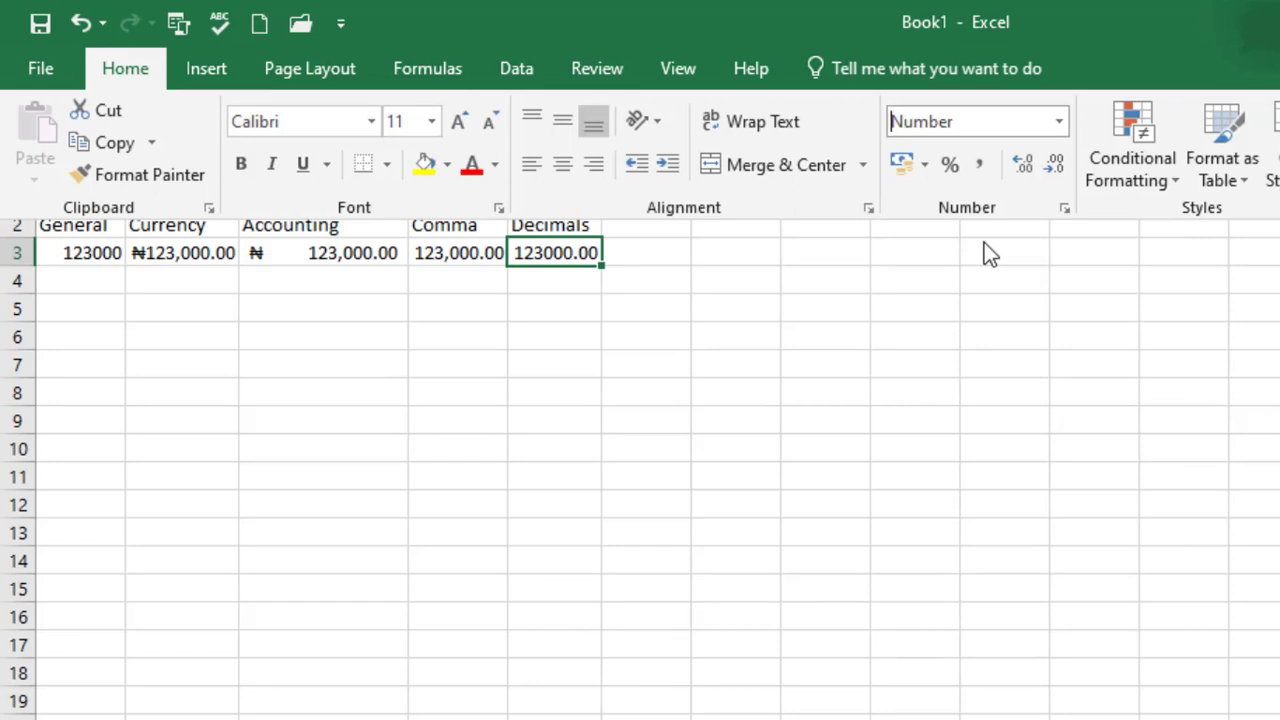
left_click(1065, 208)
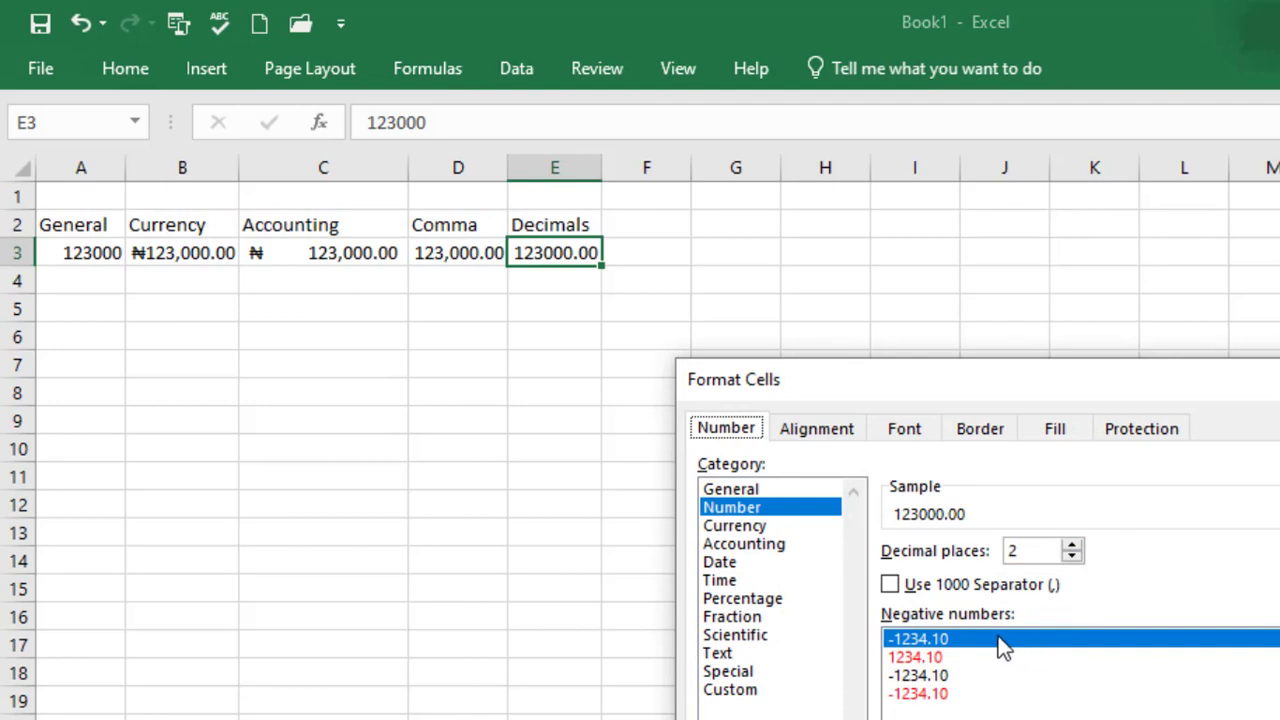
left_click(1071, 547)
left_click(1071, 547)
left_click(1071, 547)
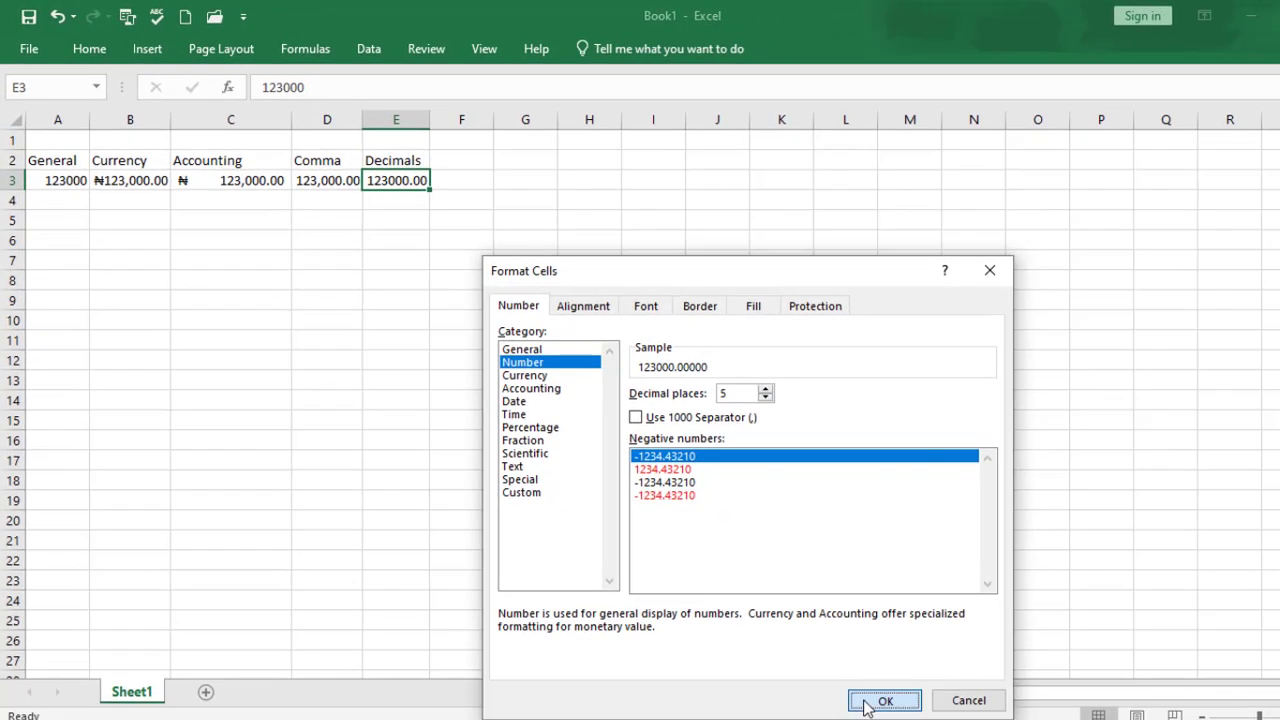
left_click(882, 700)
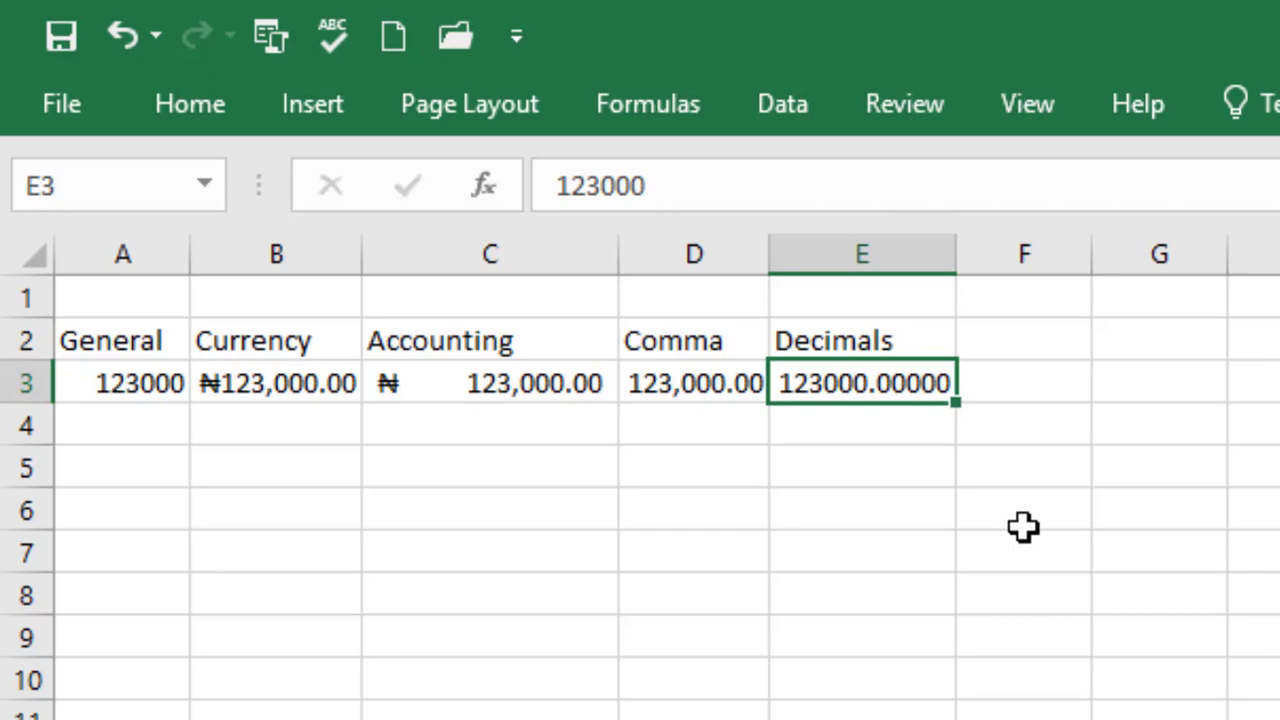
Enter the Date heading in G2 with 13/07/2023 in G3 and 19/12/2024 in G4
left_click(1143, 380)
left_click(1143, 339)
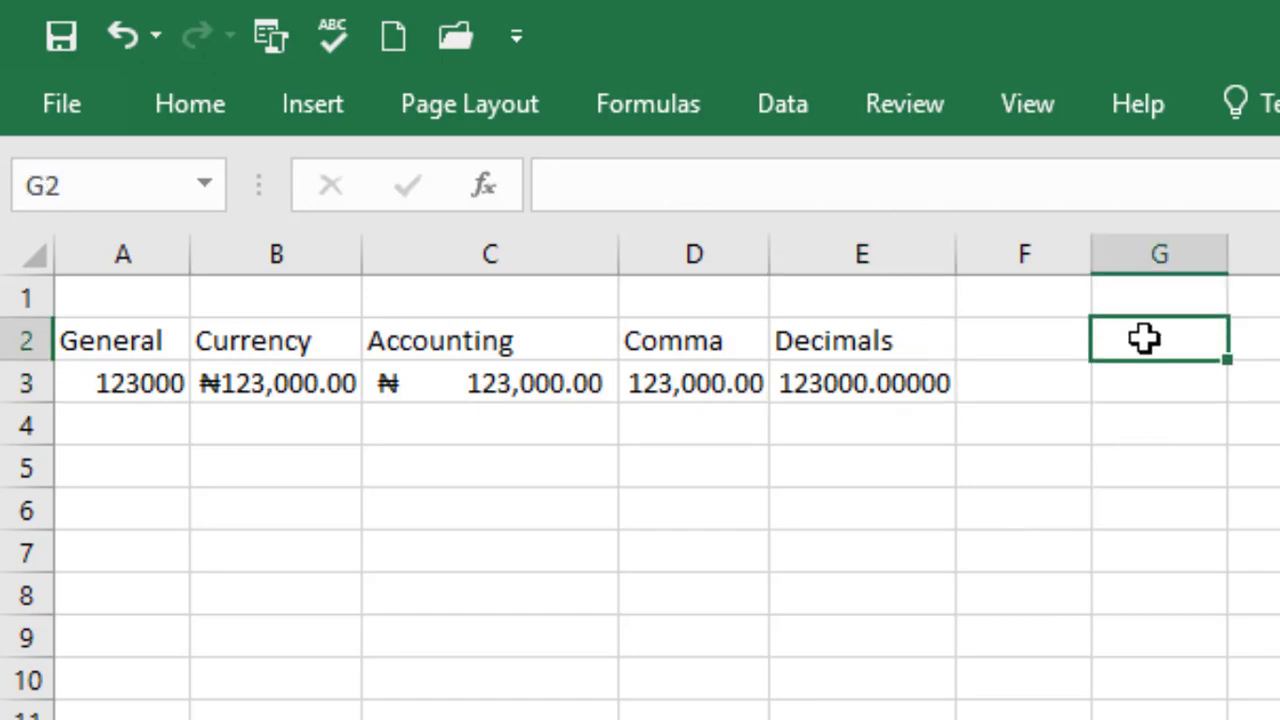
type("Date")
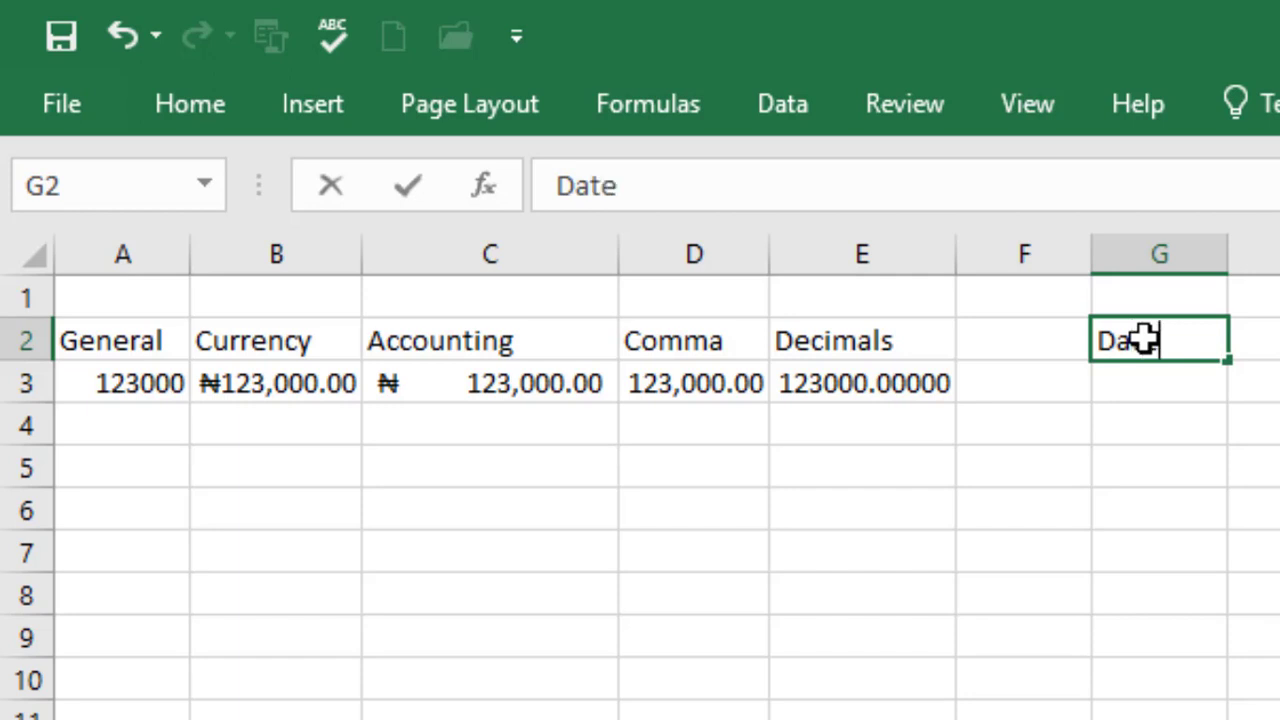
left_click(1146, 390)
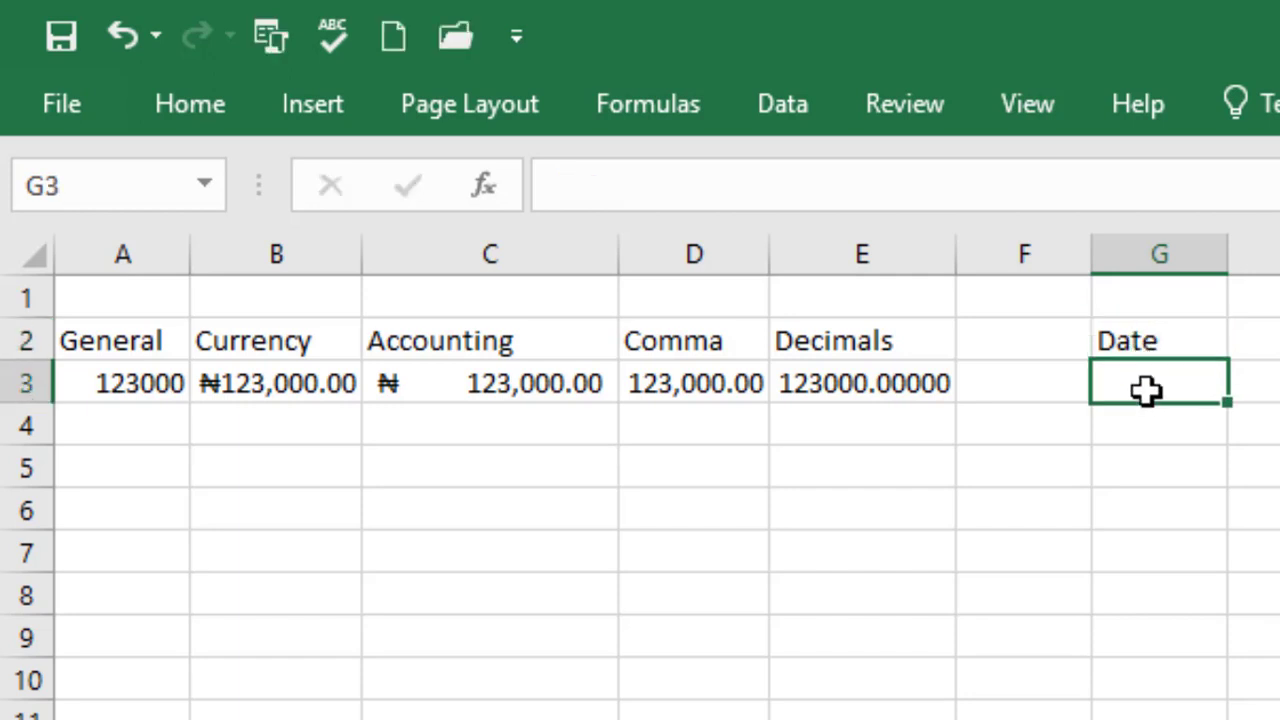
type("13/")
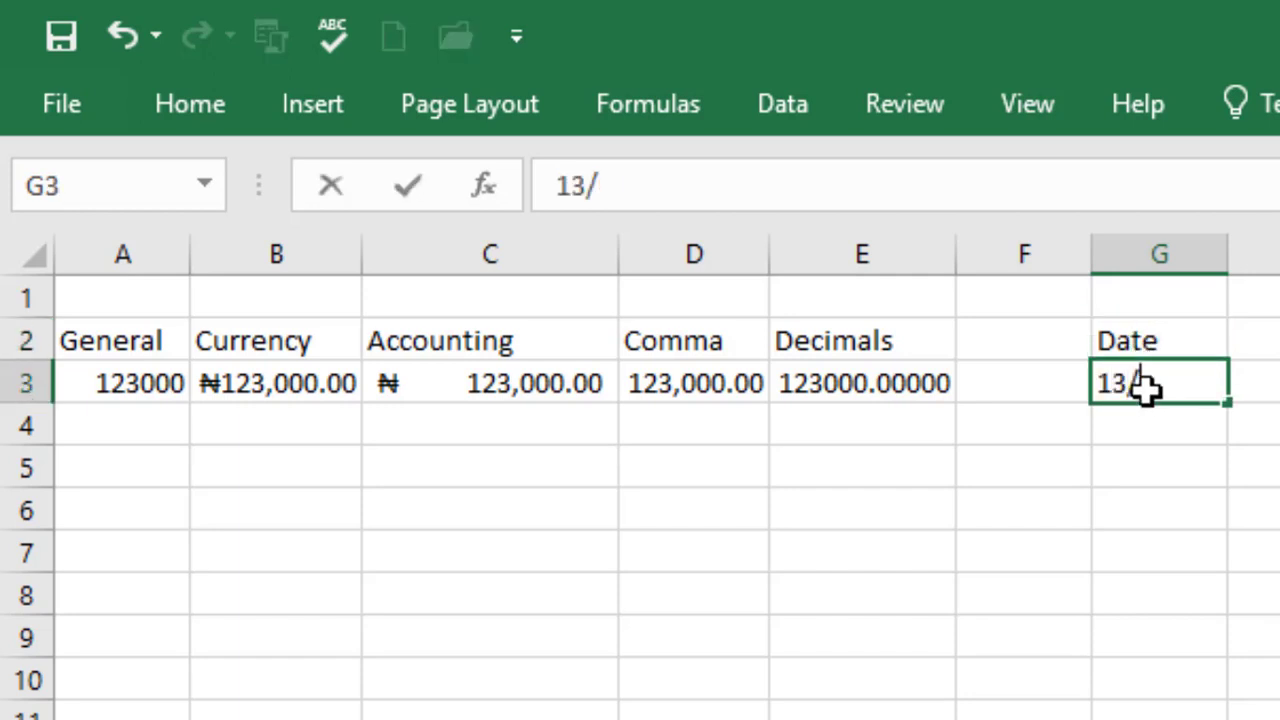
type("07/2")
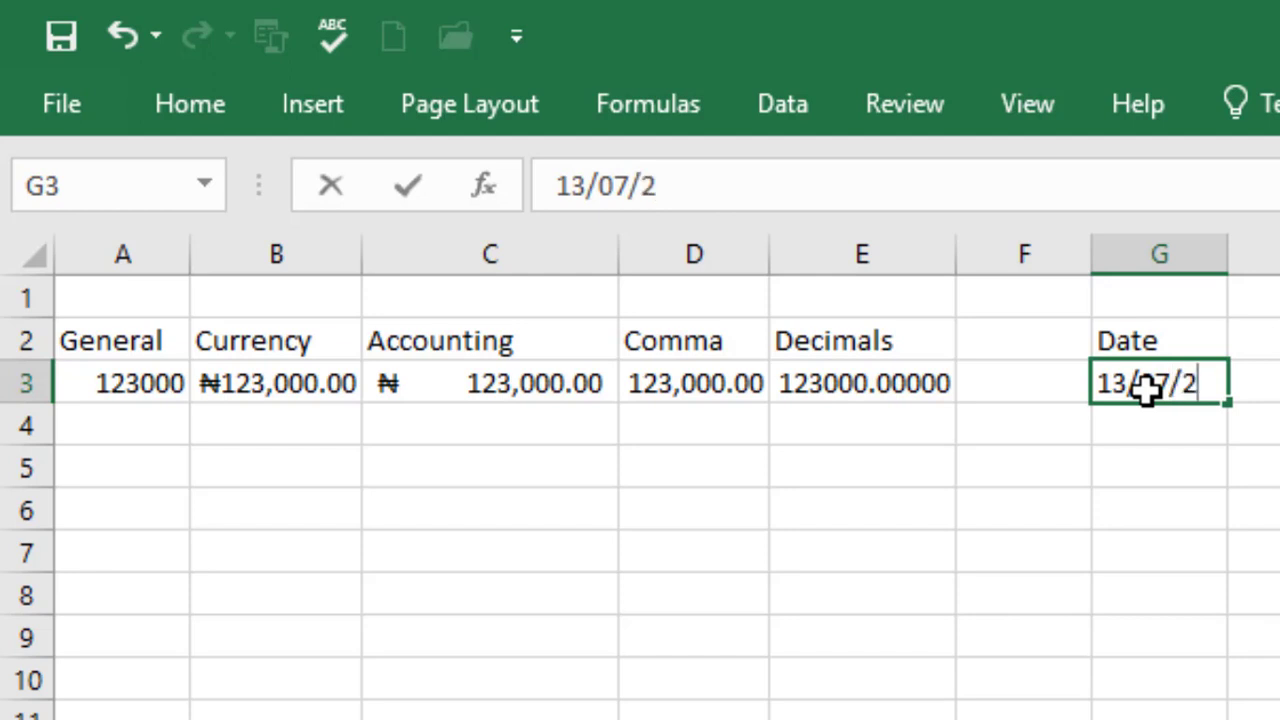
type("023")
key("Return")
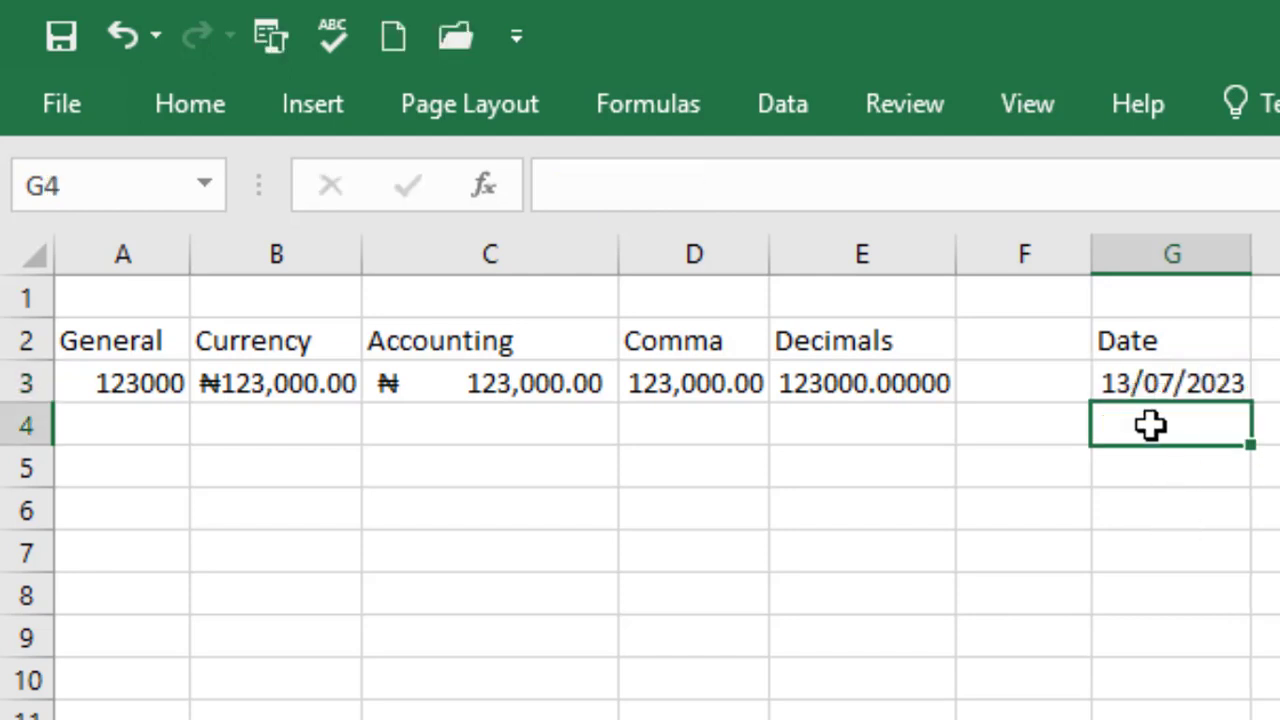
type("19")
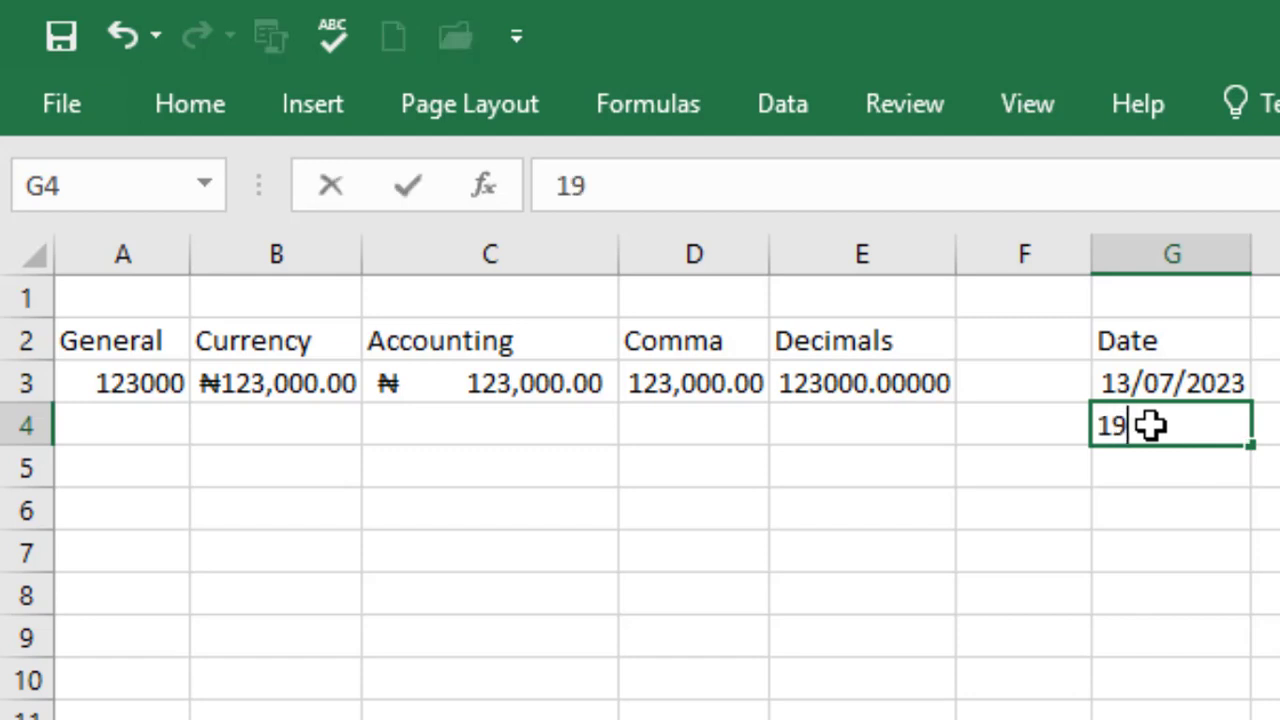
type("/12/")
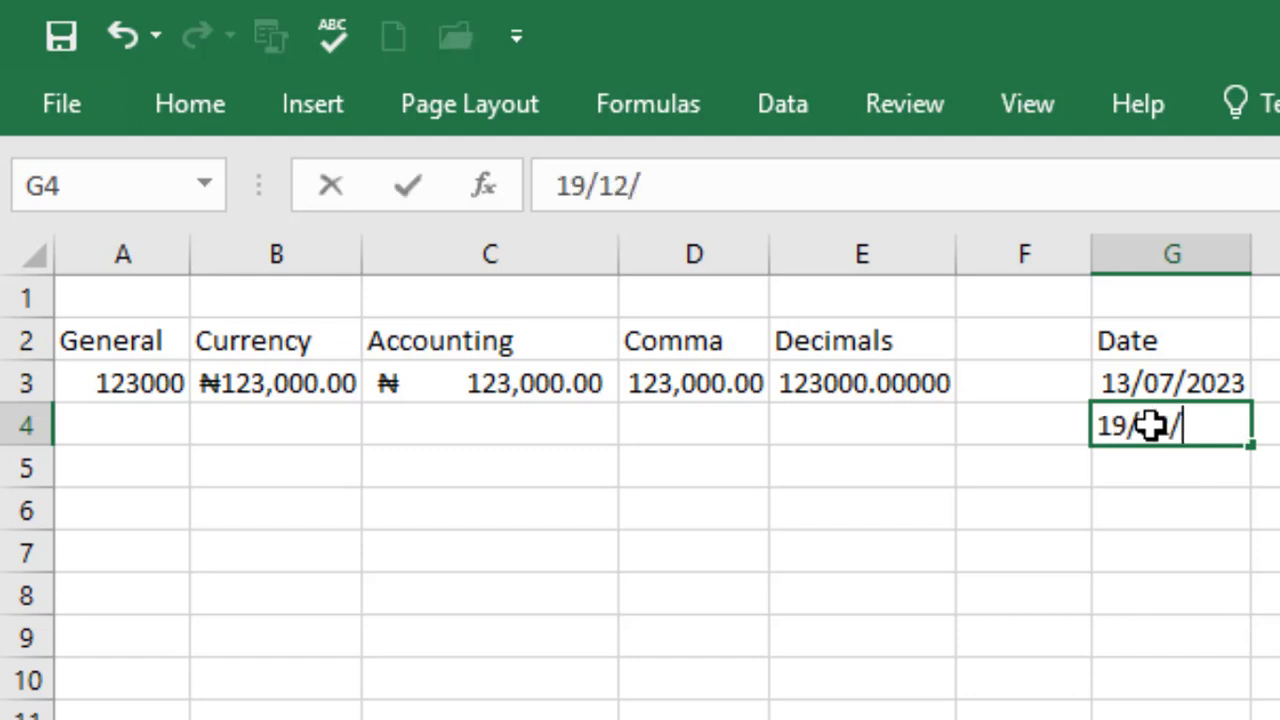
type("2024")
key("Return")
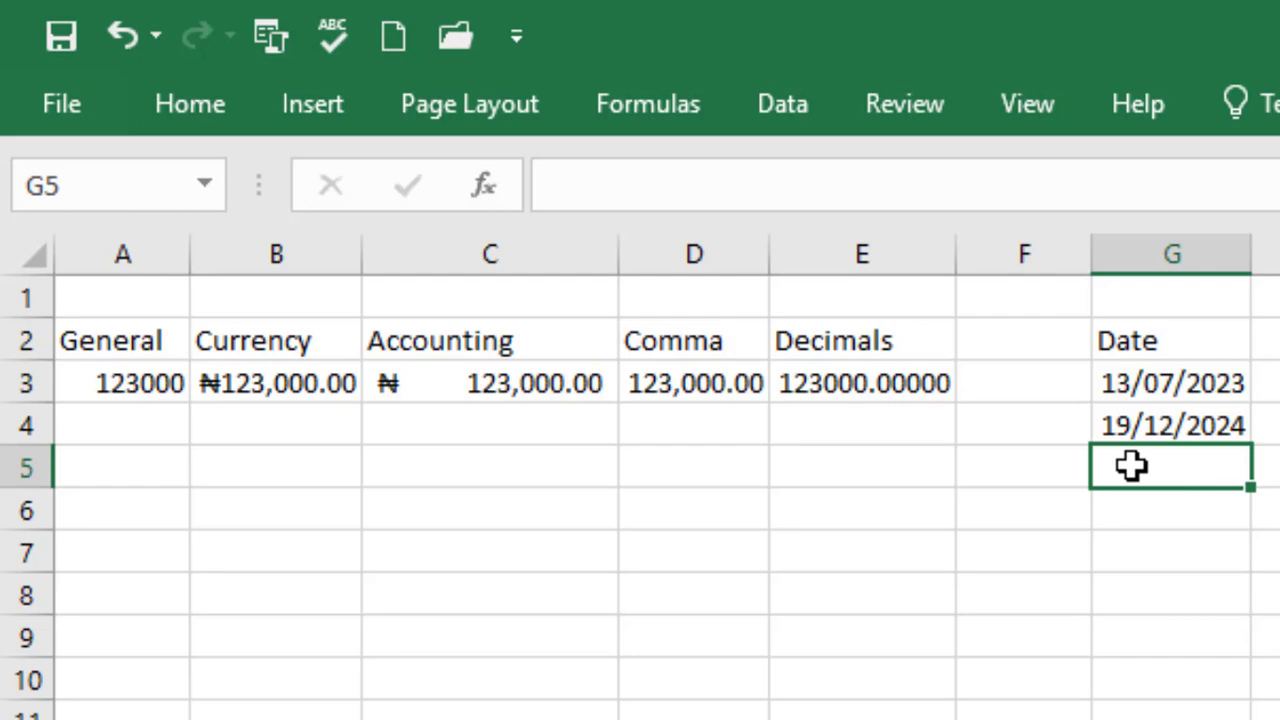
type("=")
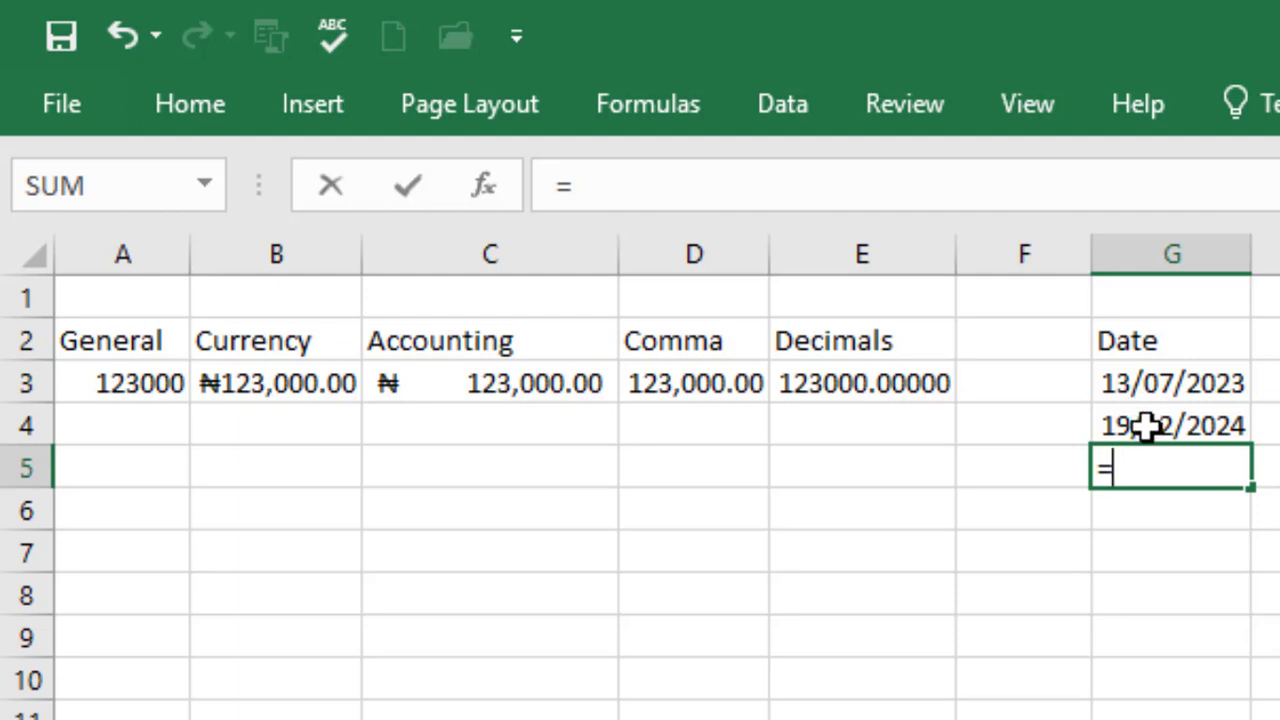
Enter =G4-G3 in G5 to get 525 days between the dates and check the formula
left_click(1163, 428)
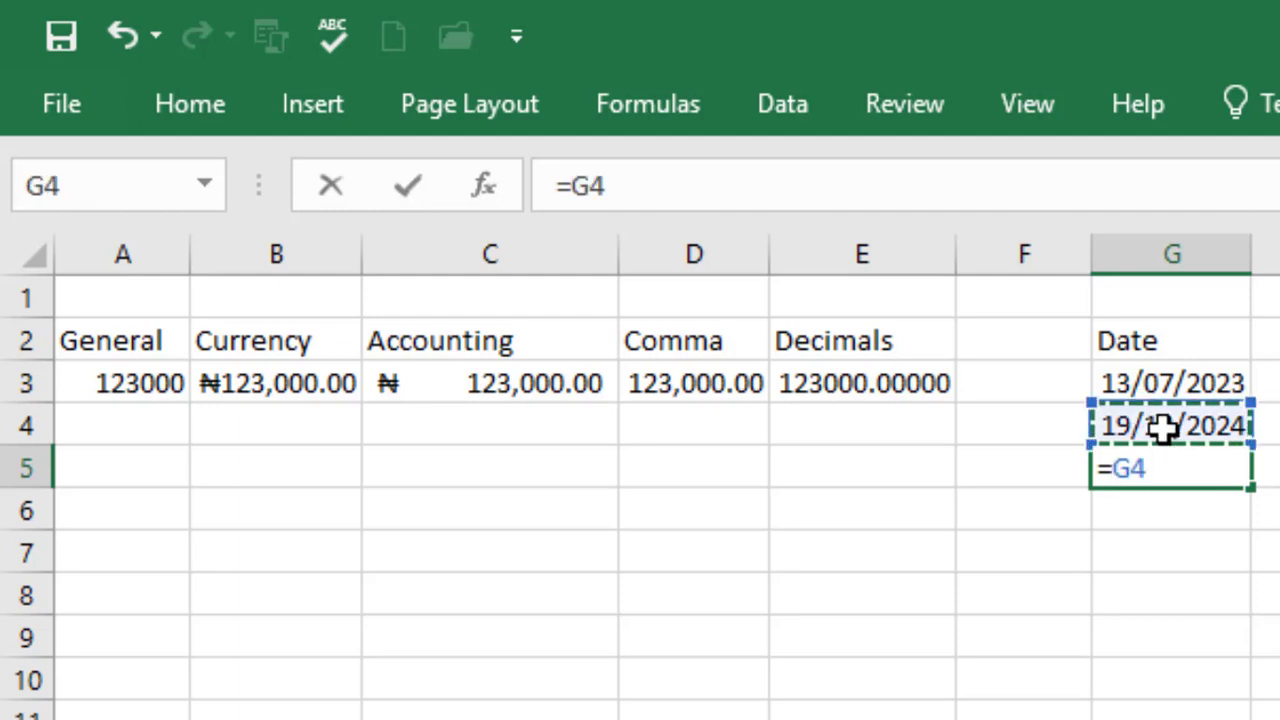
type("-")
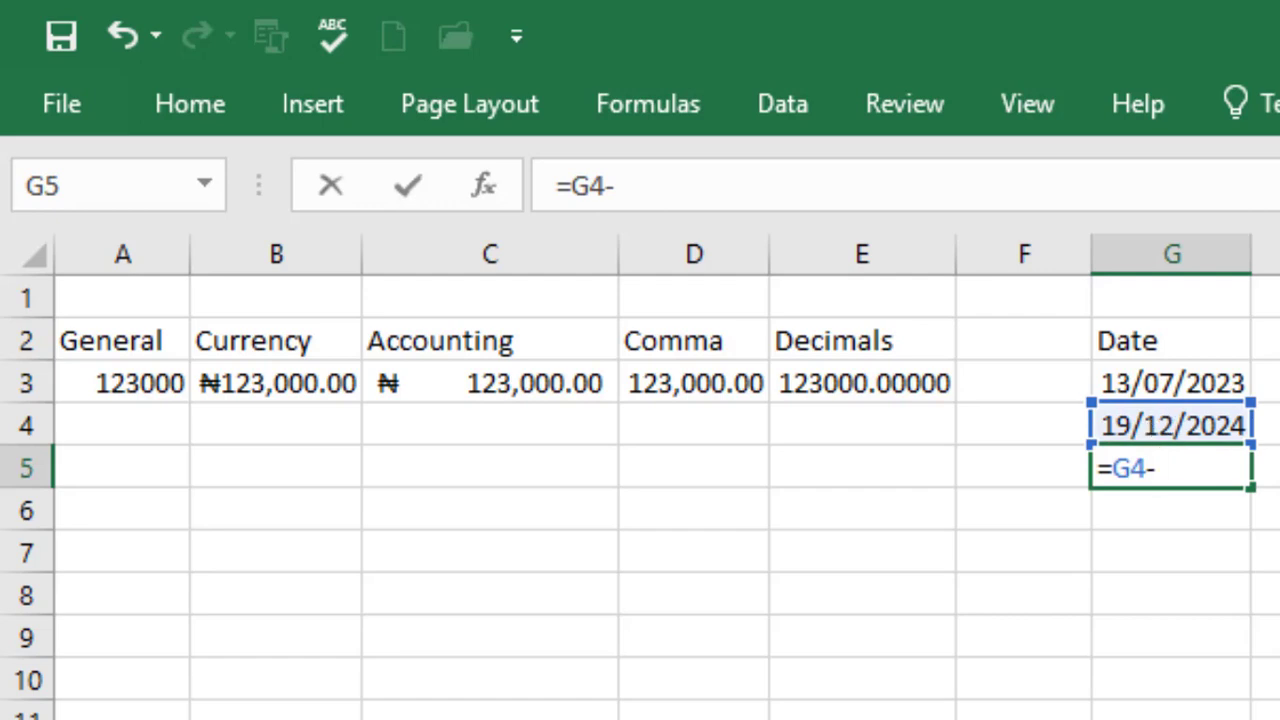
left_click(1155, 381)
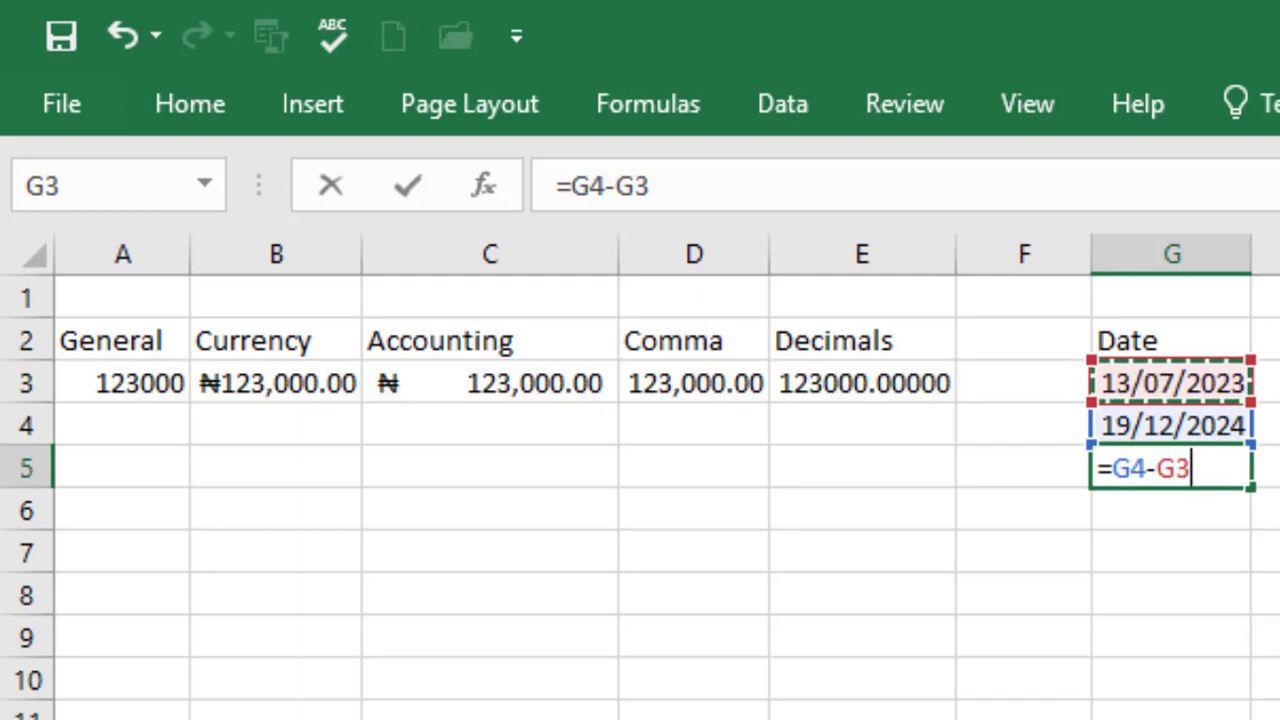
key("Return")
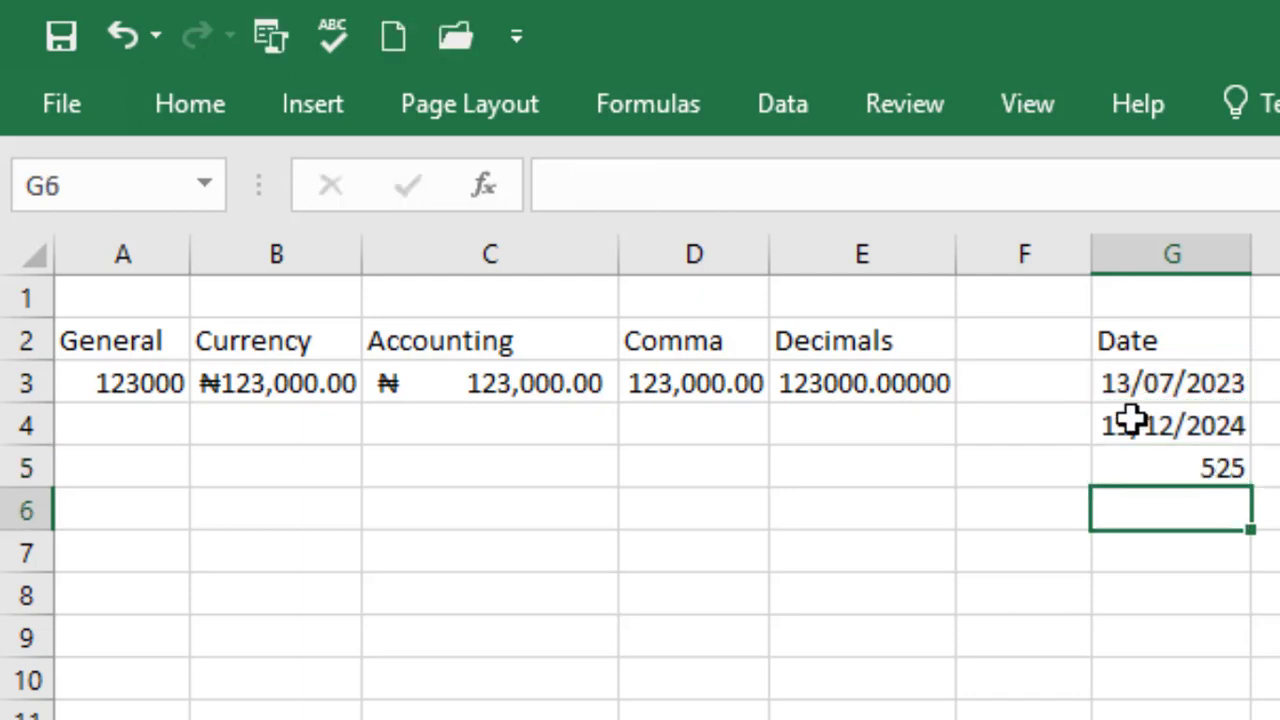
left_click(1200, 463)
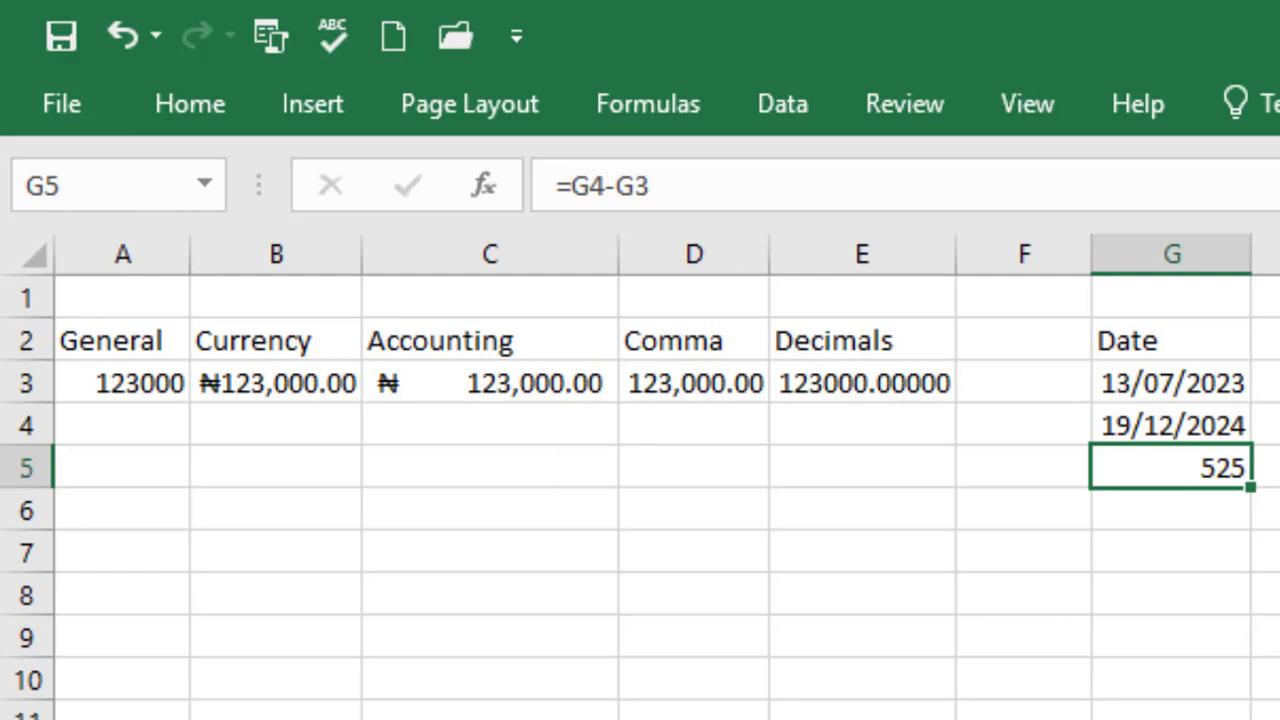
left_click(1279, 341)
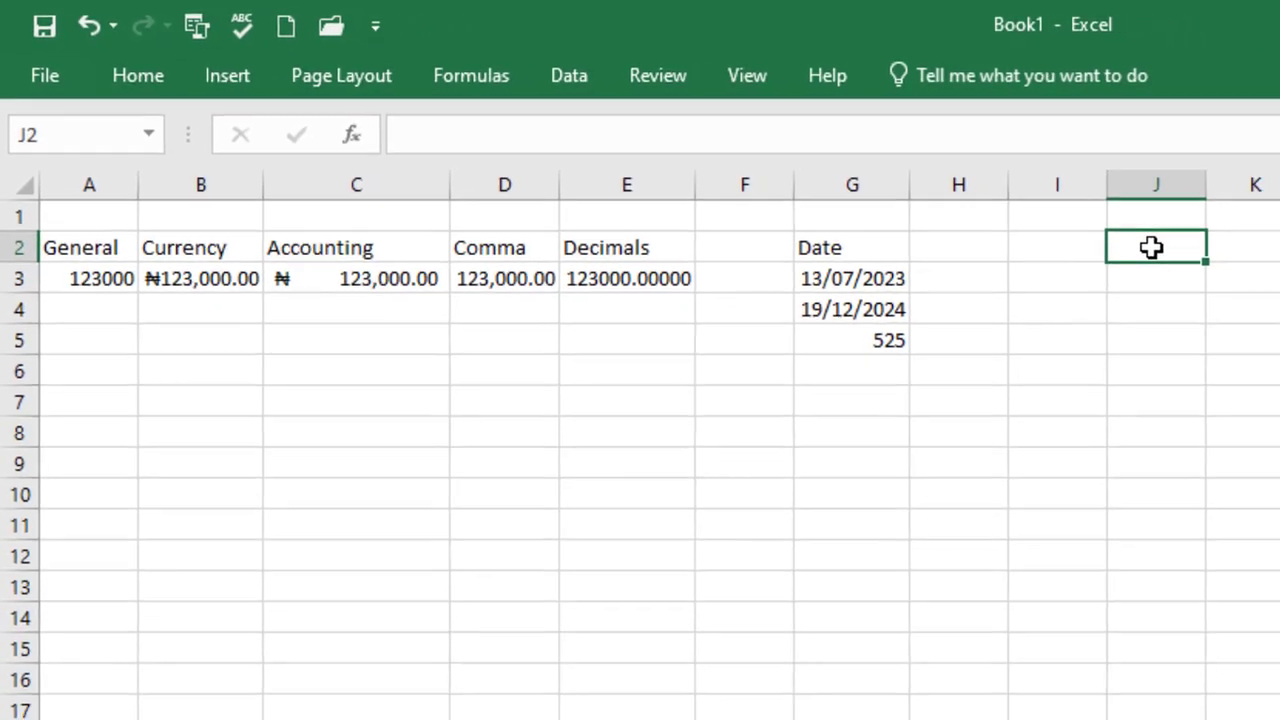
Enter 123000 in J2 and 'forward' in K2, comparing right-aligned number with left-aligned text
type("123000")
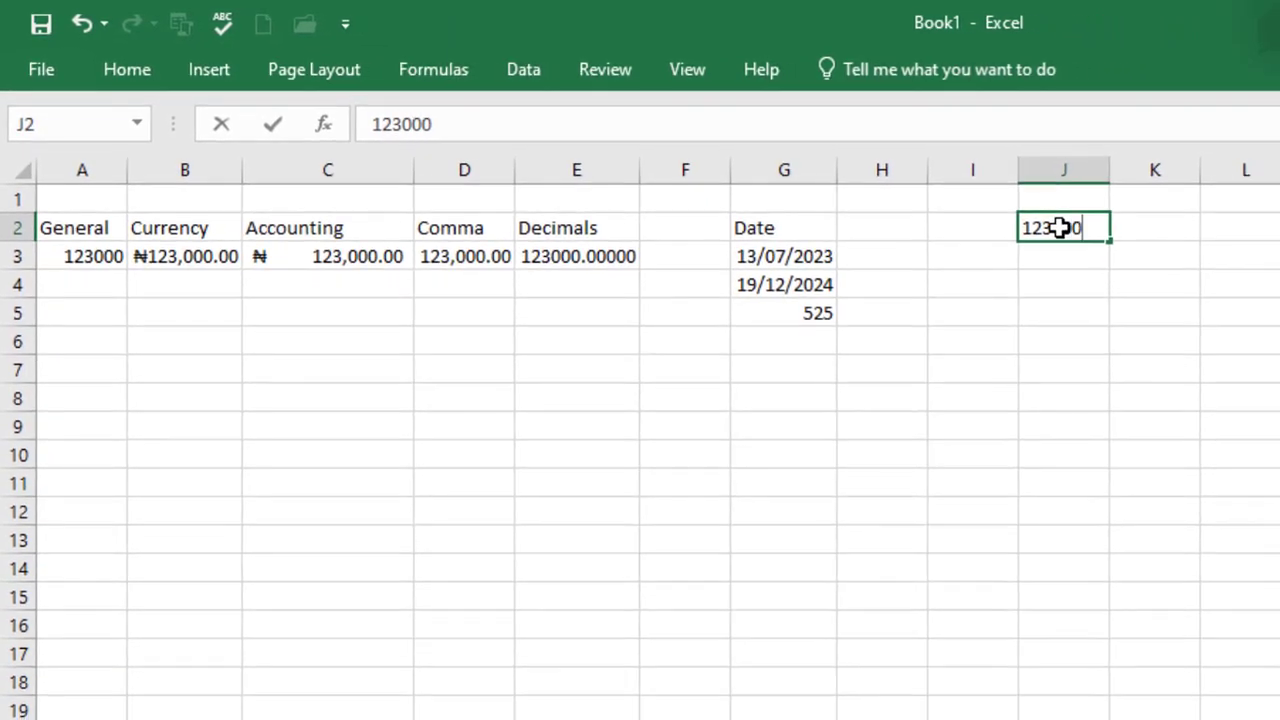
key("Return")
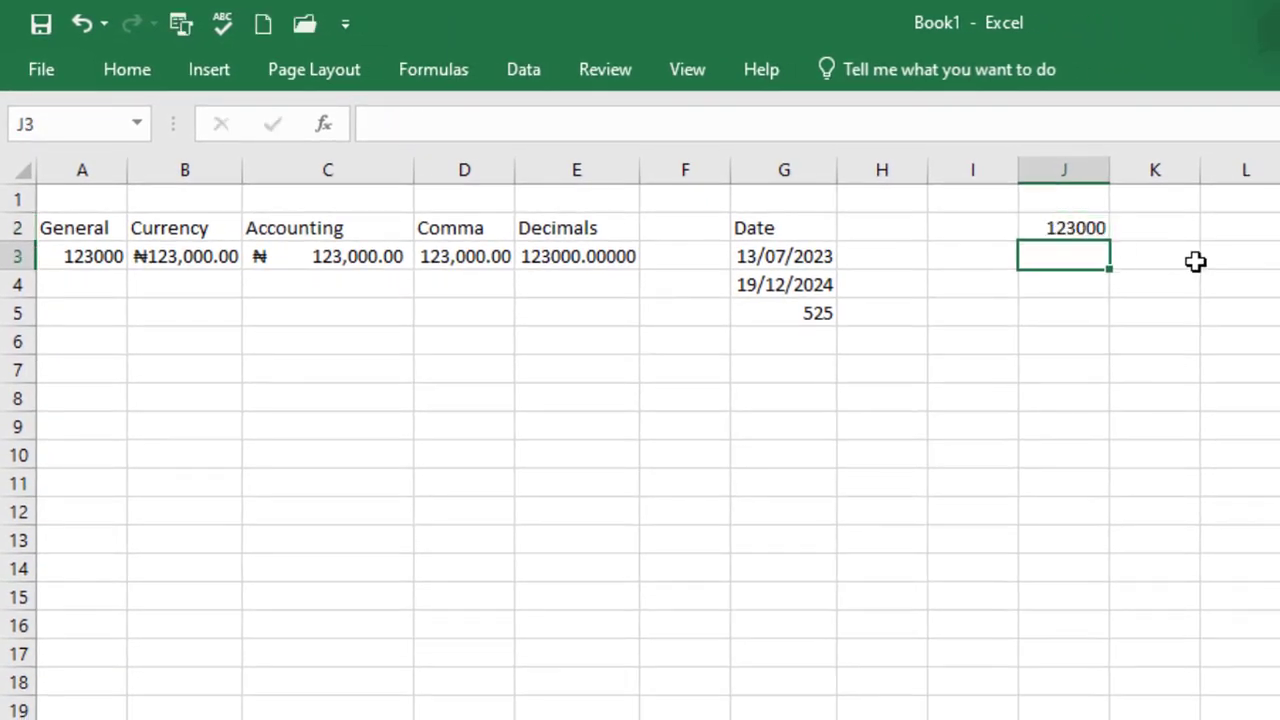
left_click(1166, 229)
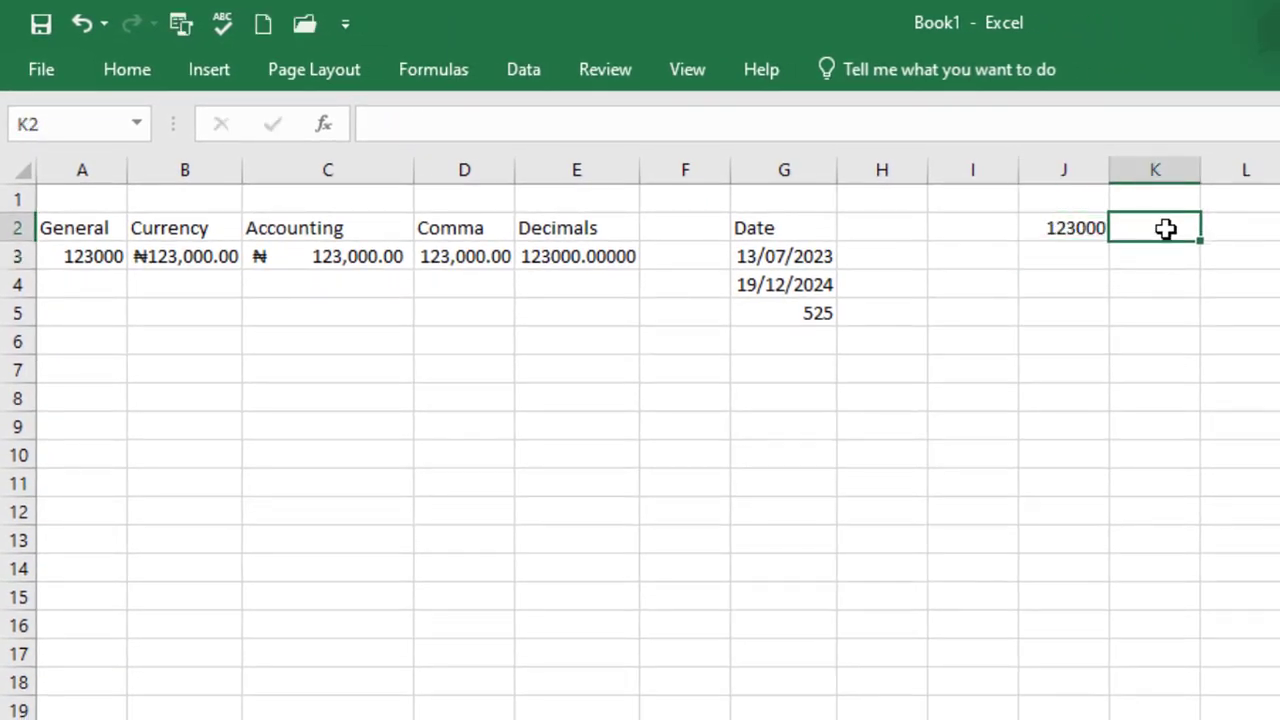
type("forward")
key("Return")
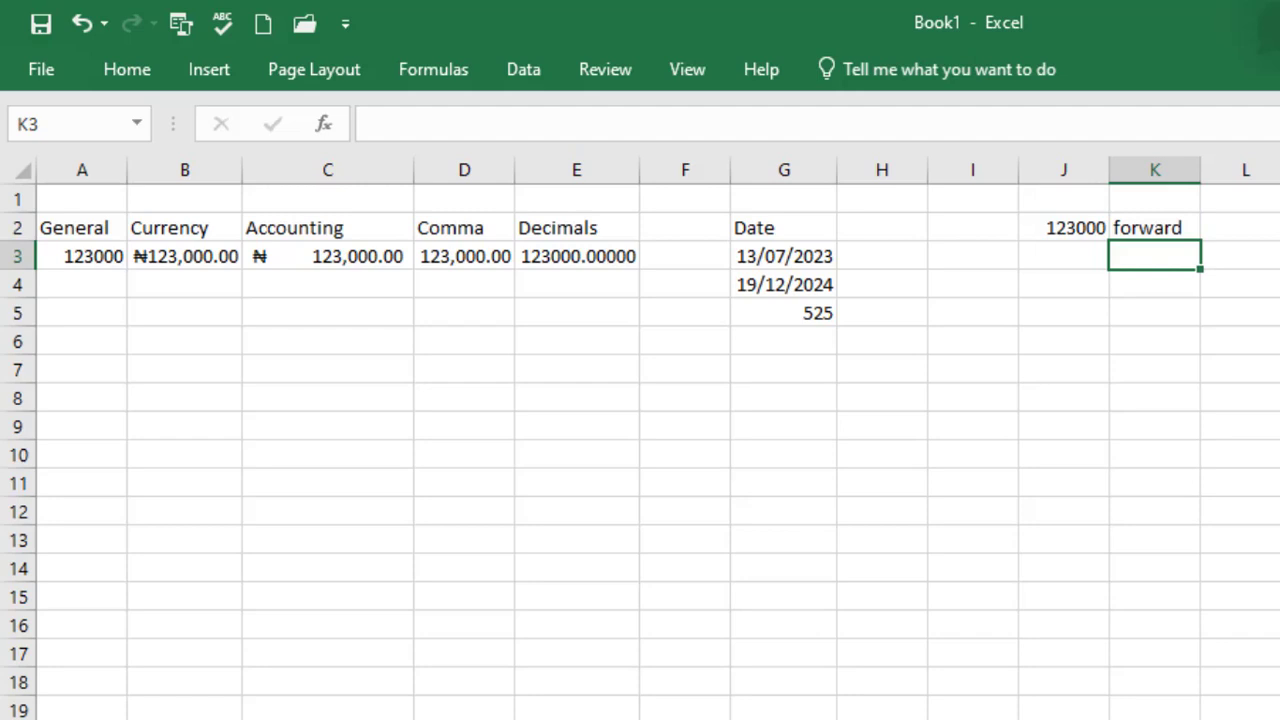
left_click(1064, 229)
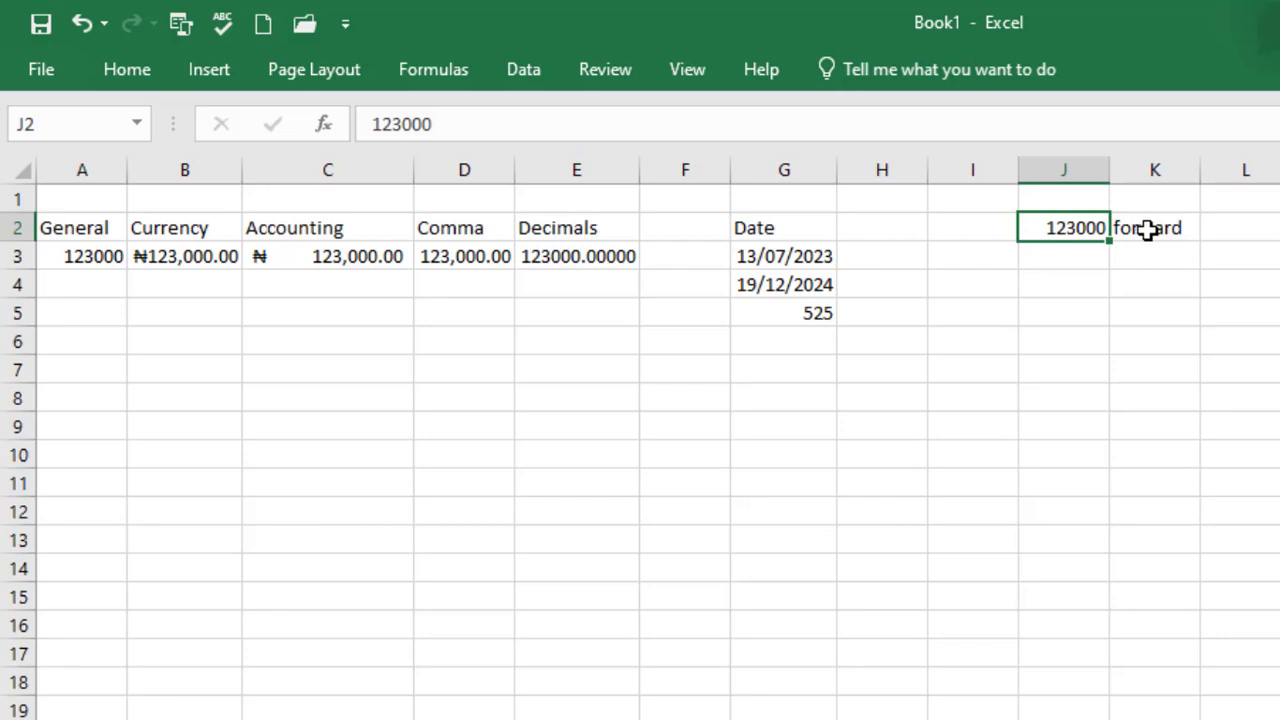
left_click(1146, 229)
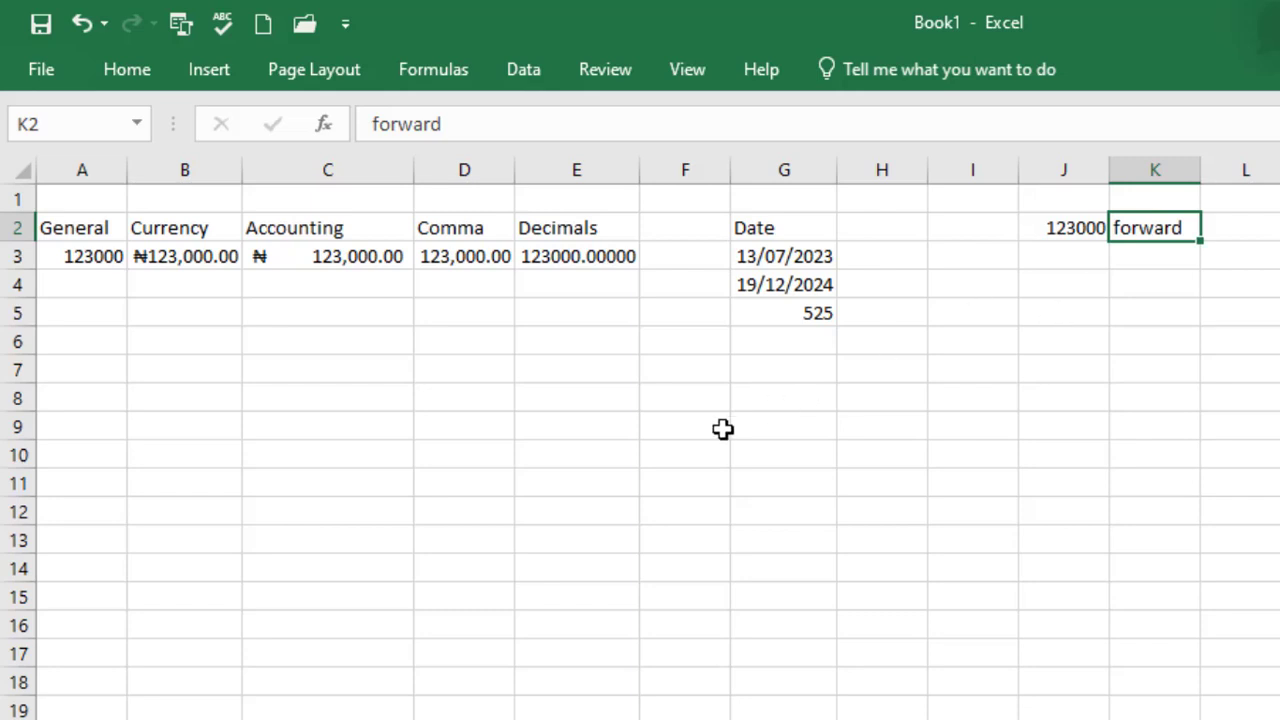
left_click(666, 455)
type("account numbers")
key("Return")
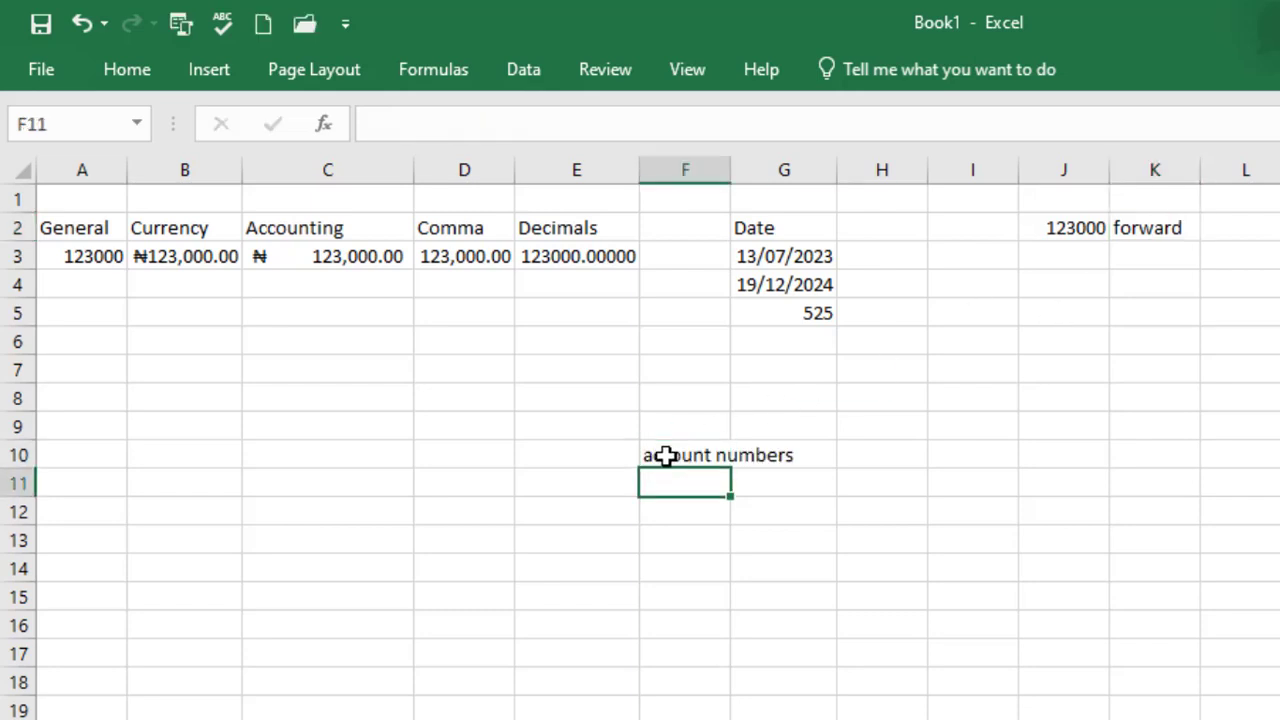
left_click_drag(728, 172, 813, 171)
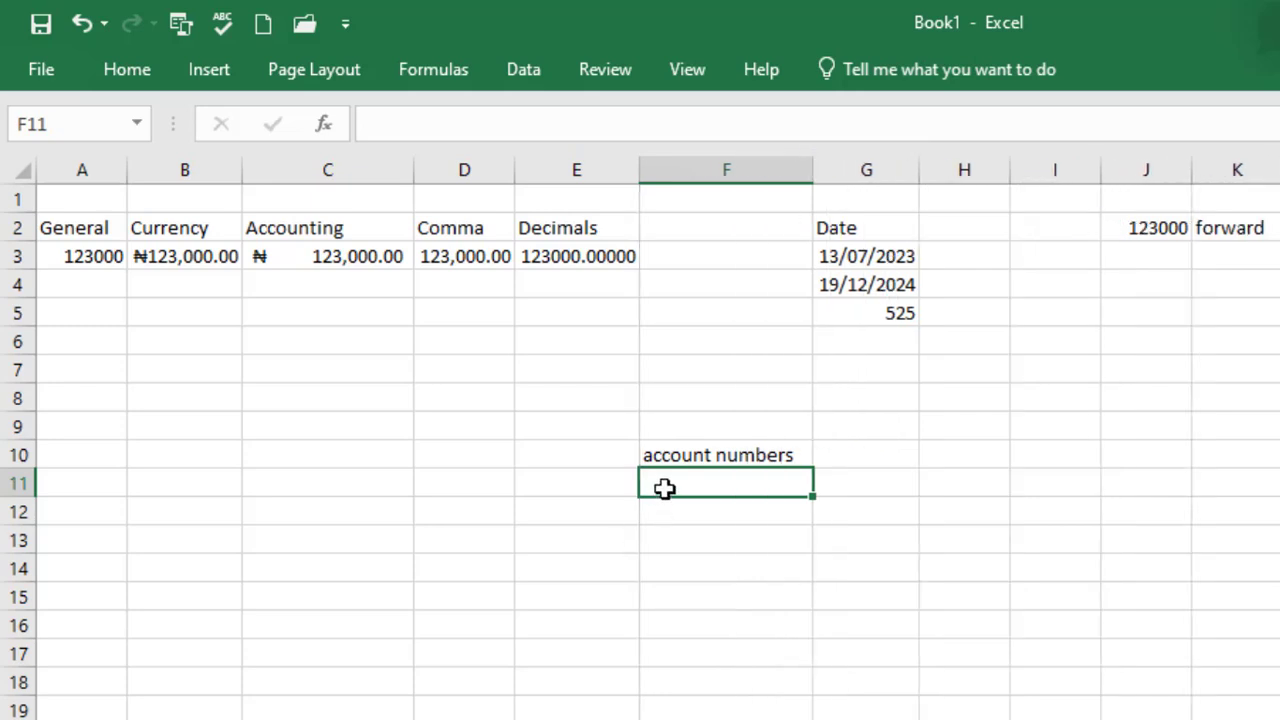
type("000")
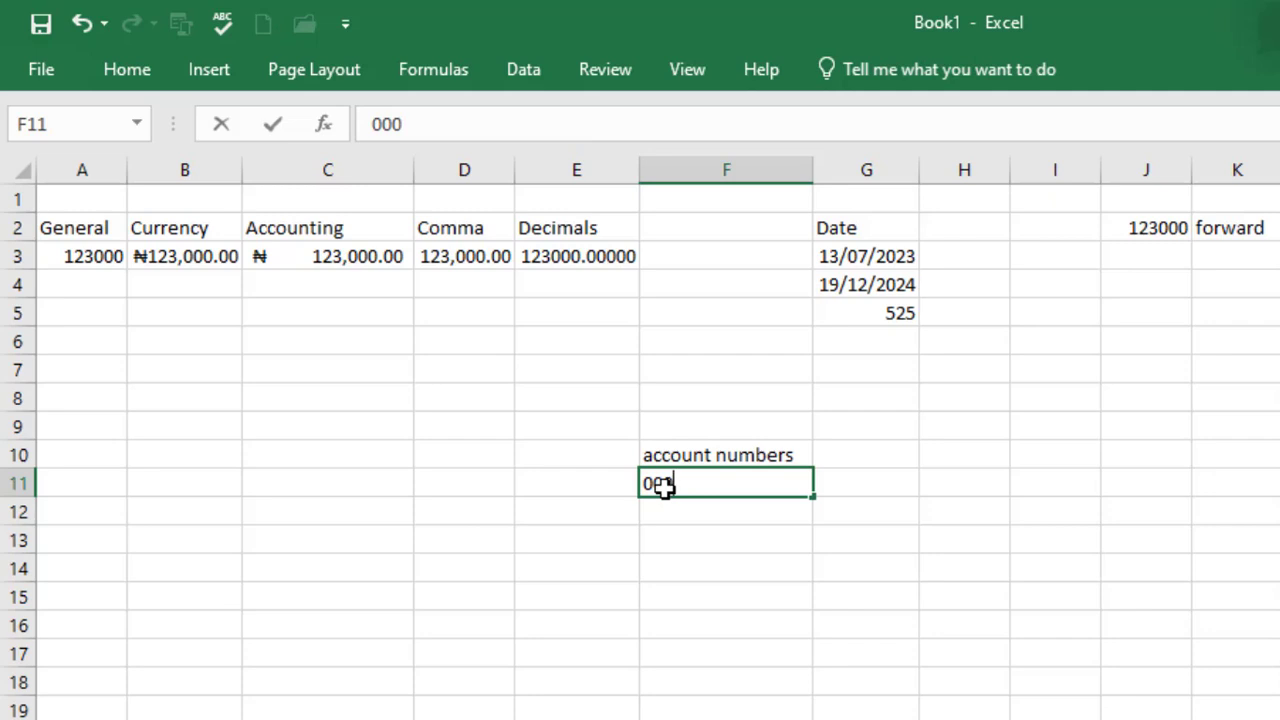
type("001234")
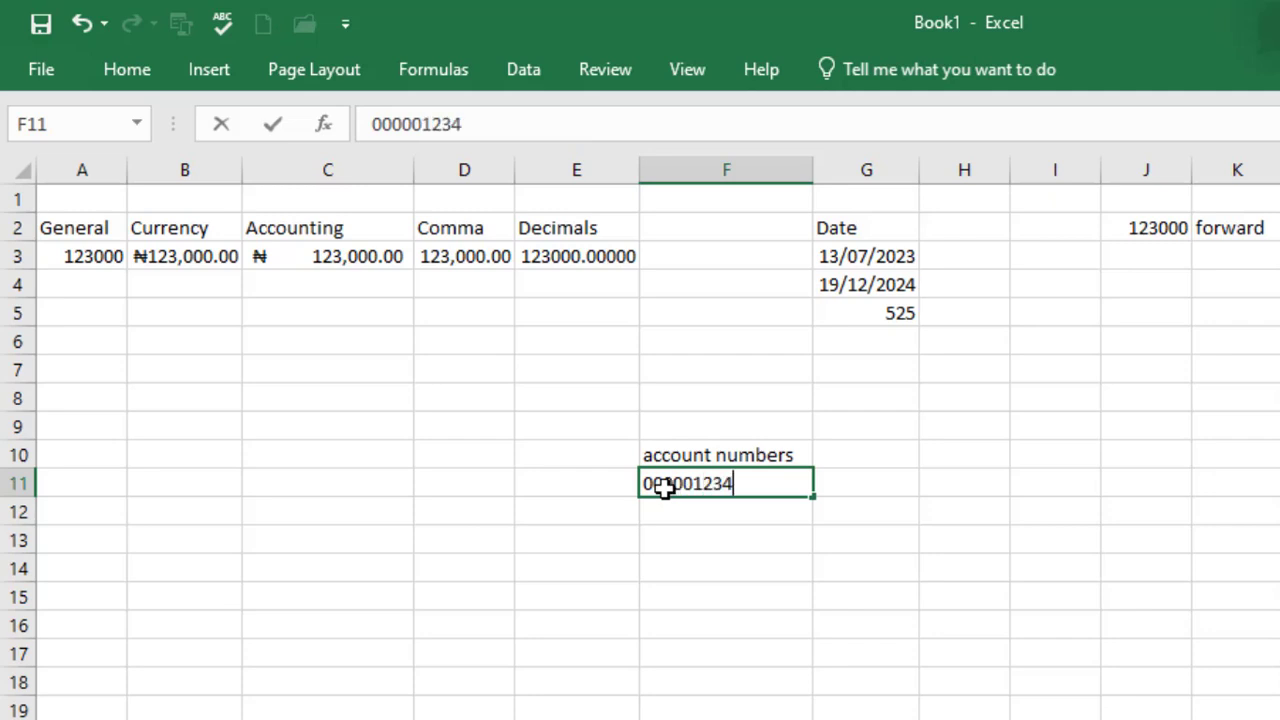
type("567")
key("Return")
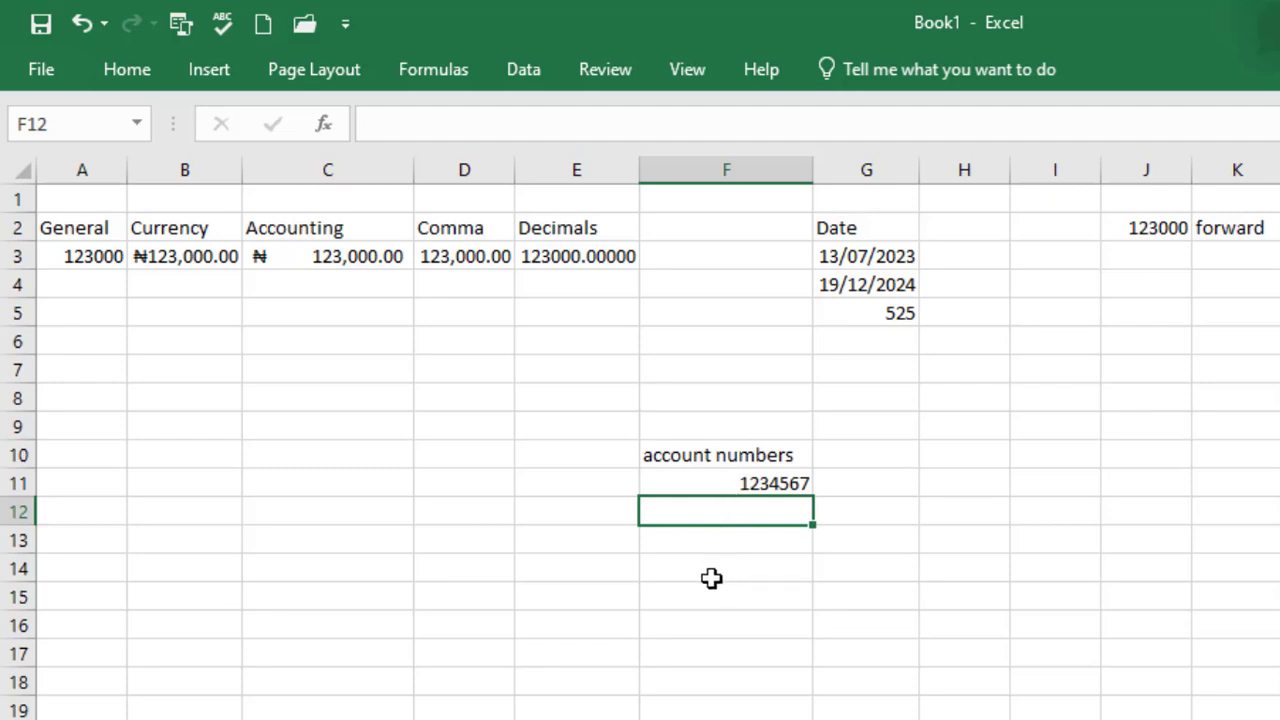
left_click(757, 485)
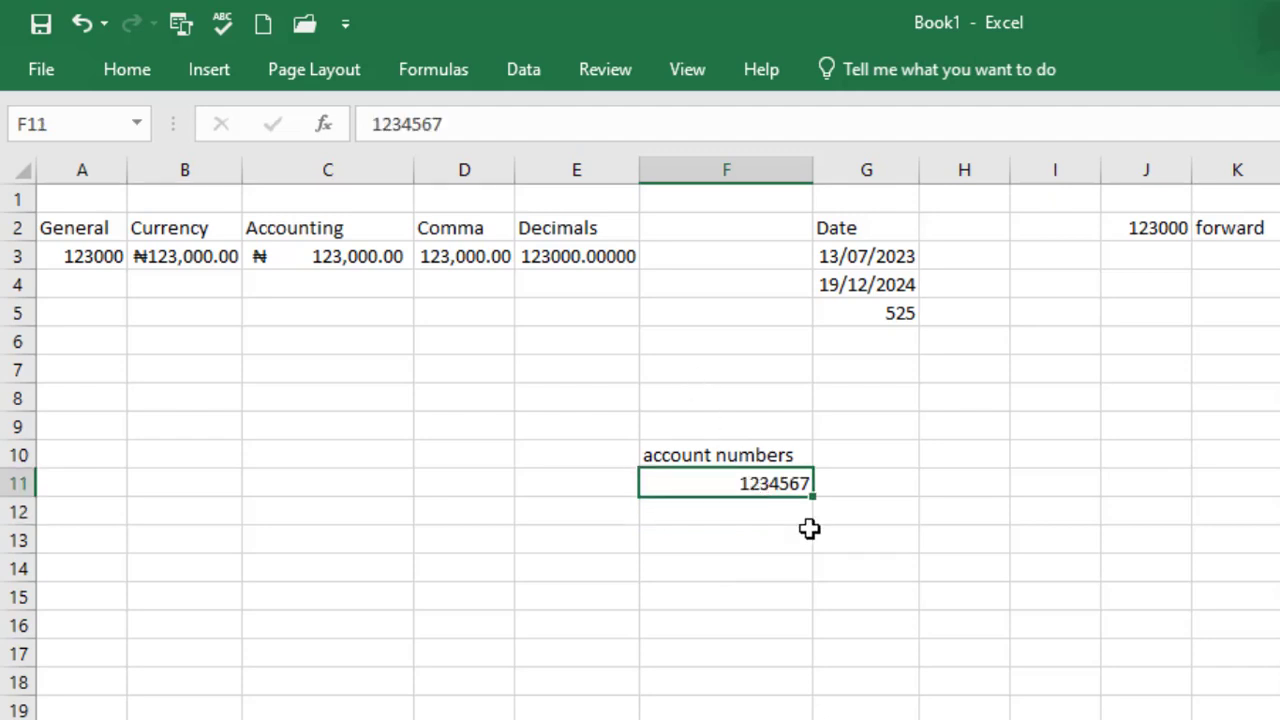
key("BackSpace")
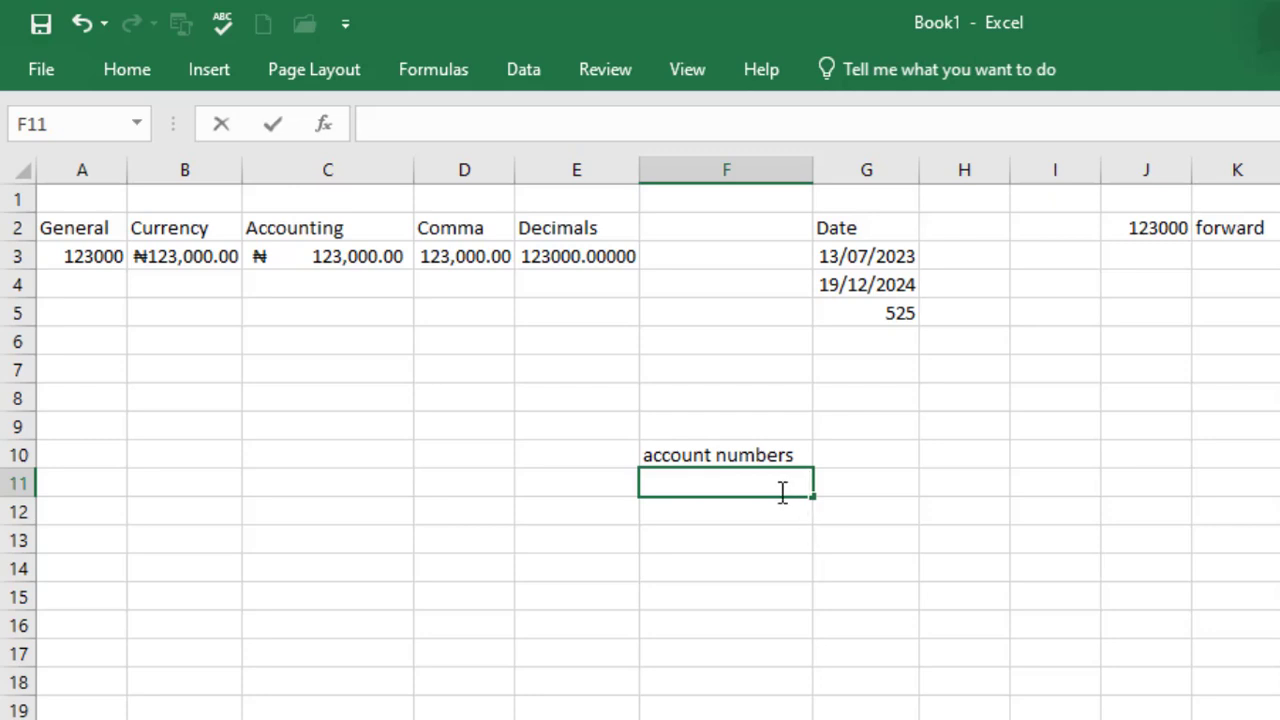
Enter the zero-padded account number in F11 with an apostrophe prefix to keep its leading zeros
type("\"")
key("BackSpace")
type("'0000")
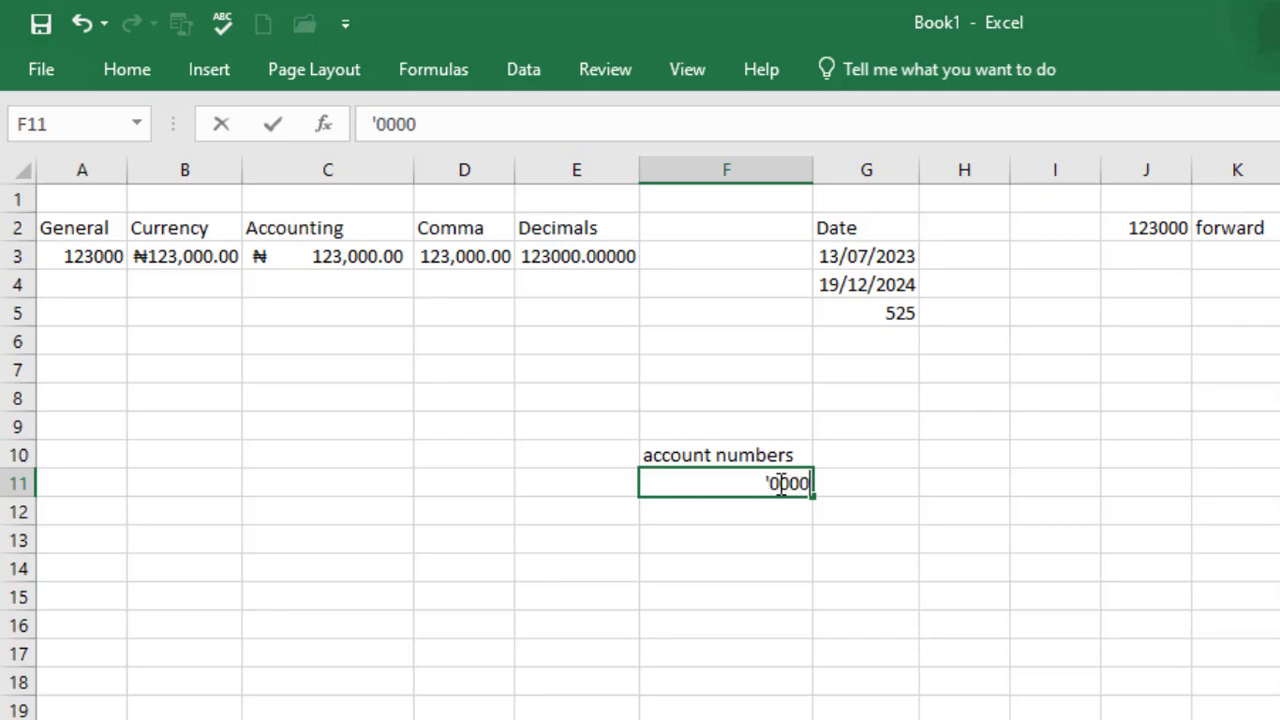
type("012345")
key("Return")
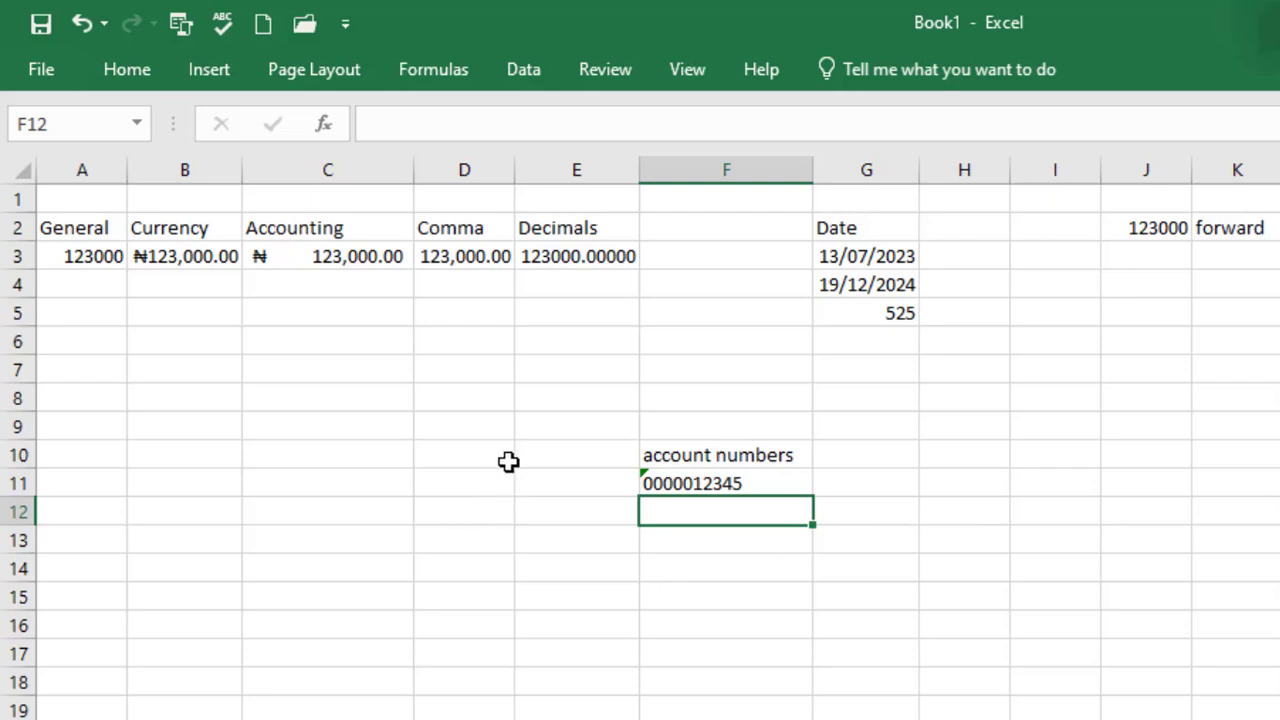
Add the 'phone numbers' heading in I10, widen column I, and enter a phone number in I11 without an apostrophe
left_click(1037, 458)
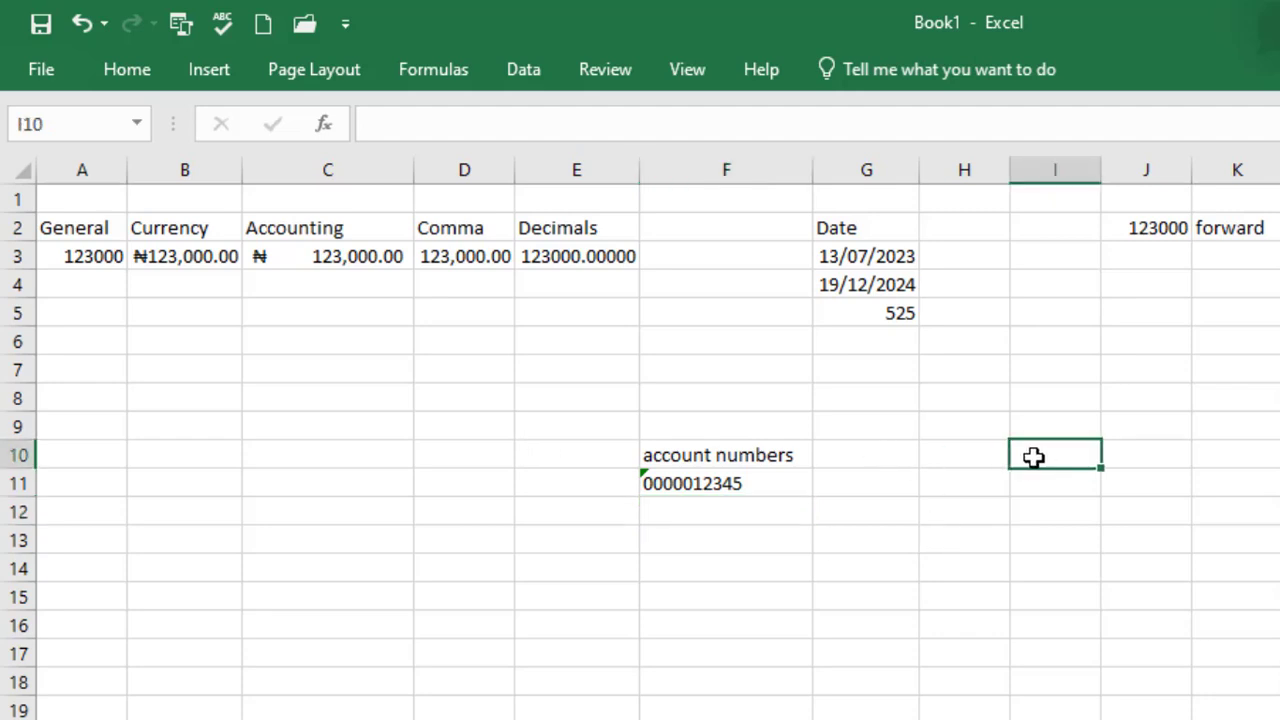
double_click(1033, 457)
type("phone ")
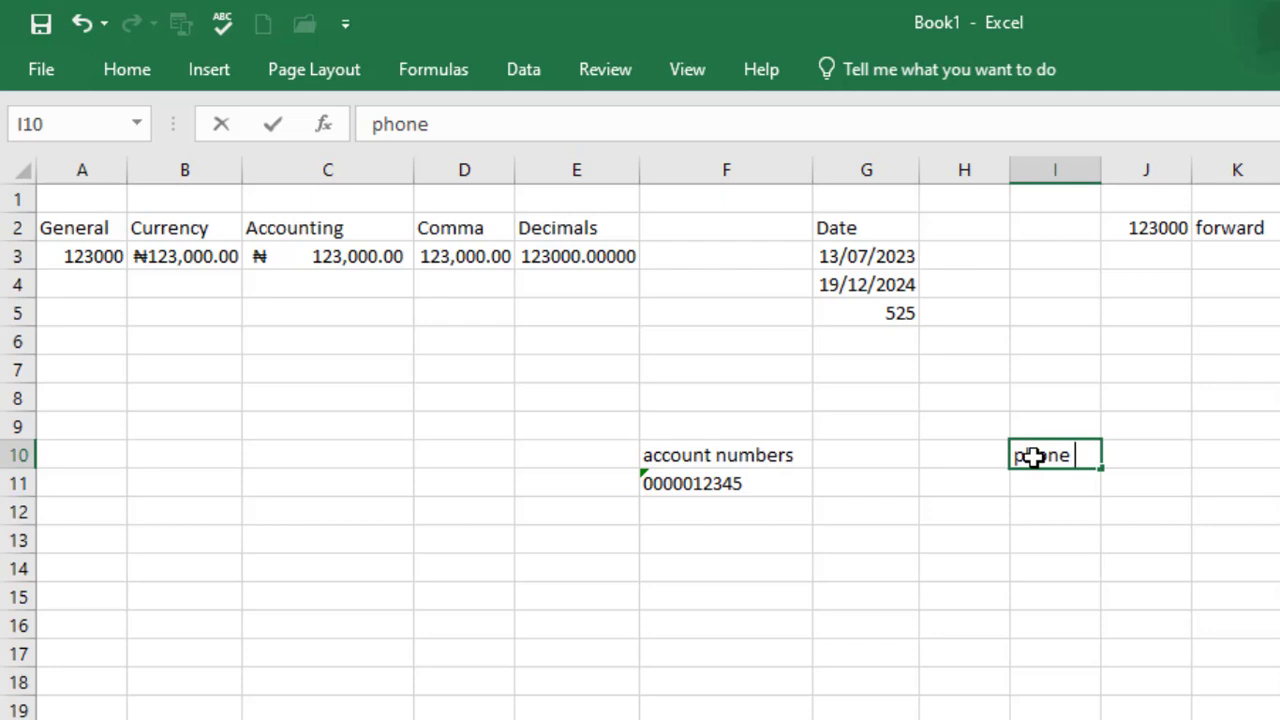
type("numbers")
key("Return")
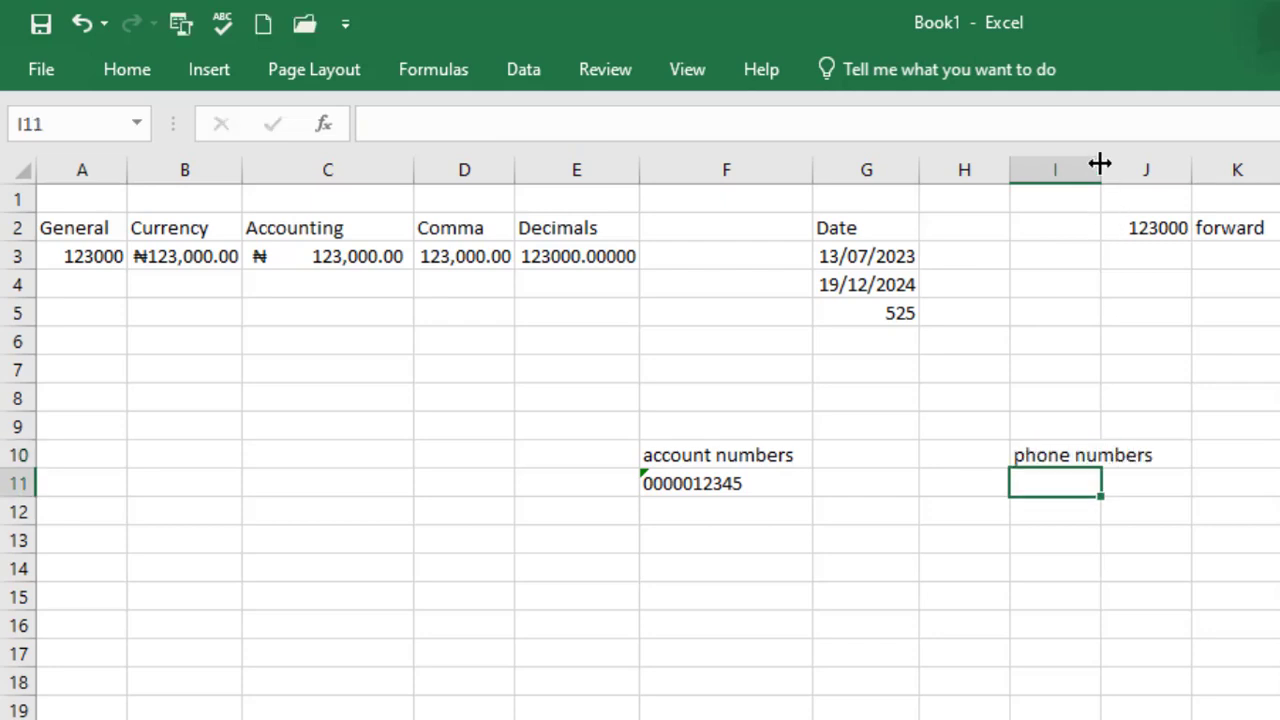
left_click_drag(1098, 170, 1171, 169)
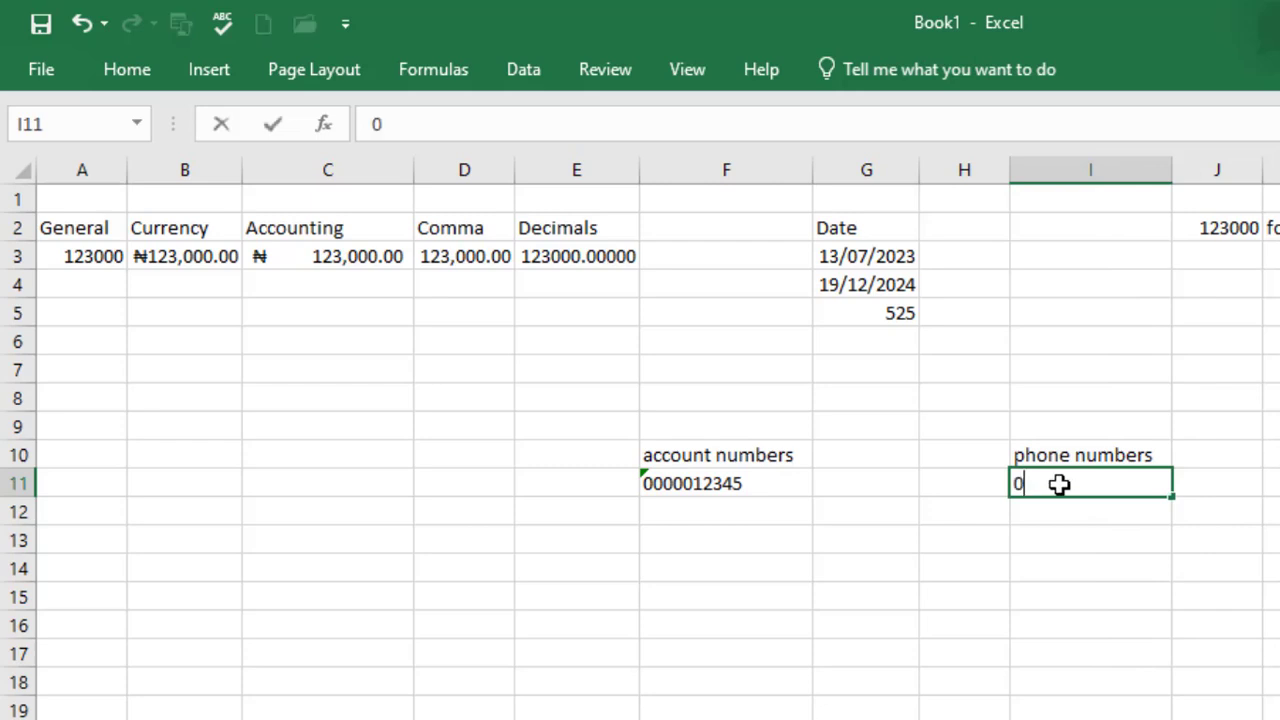
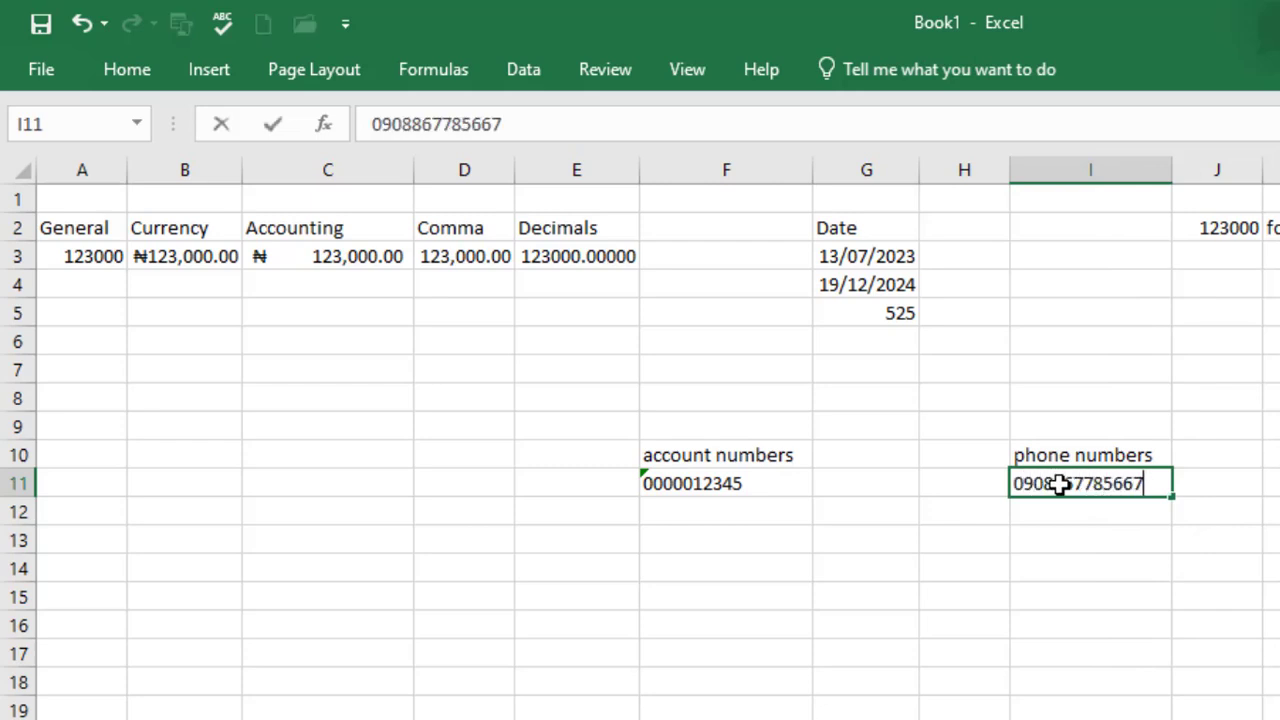
key("Return")
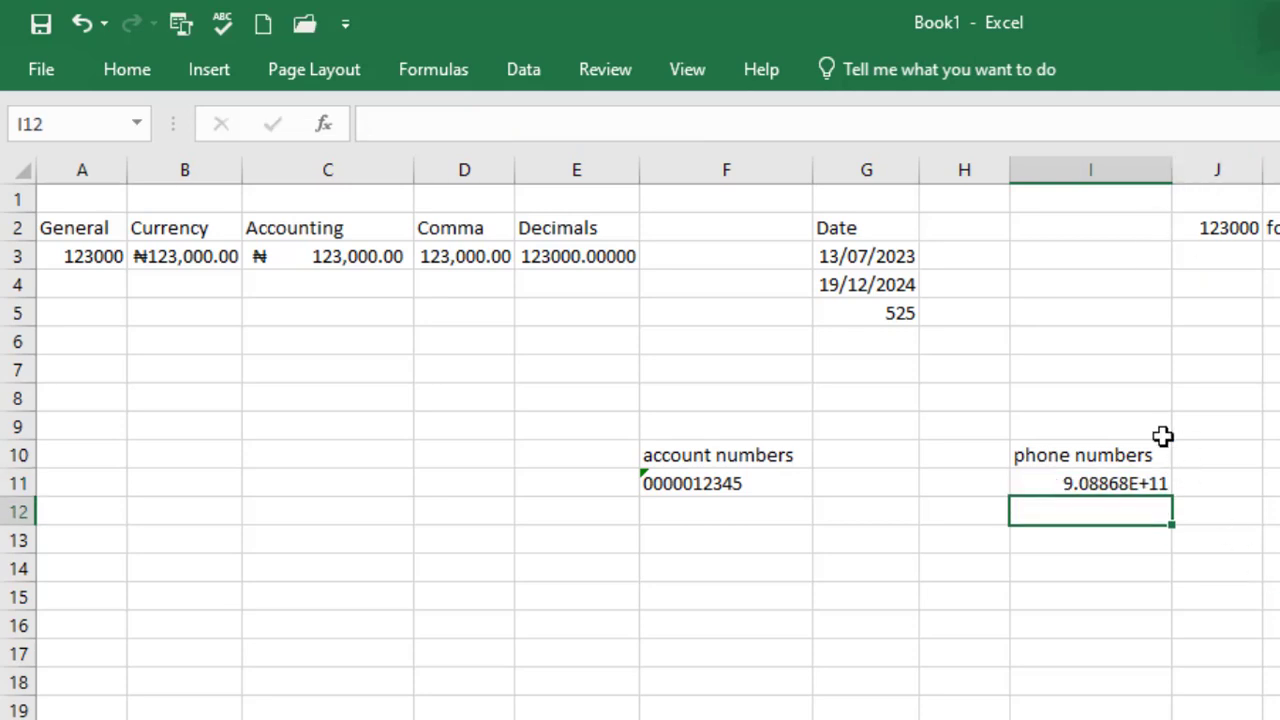
left_click(1141, 484)
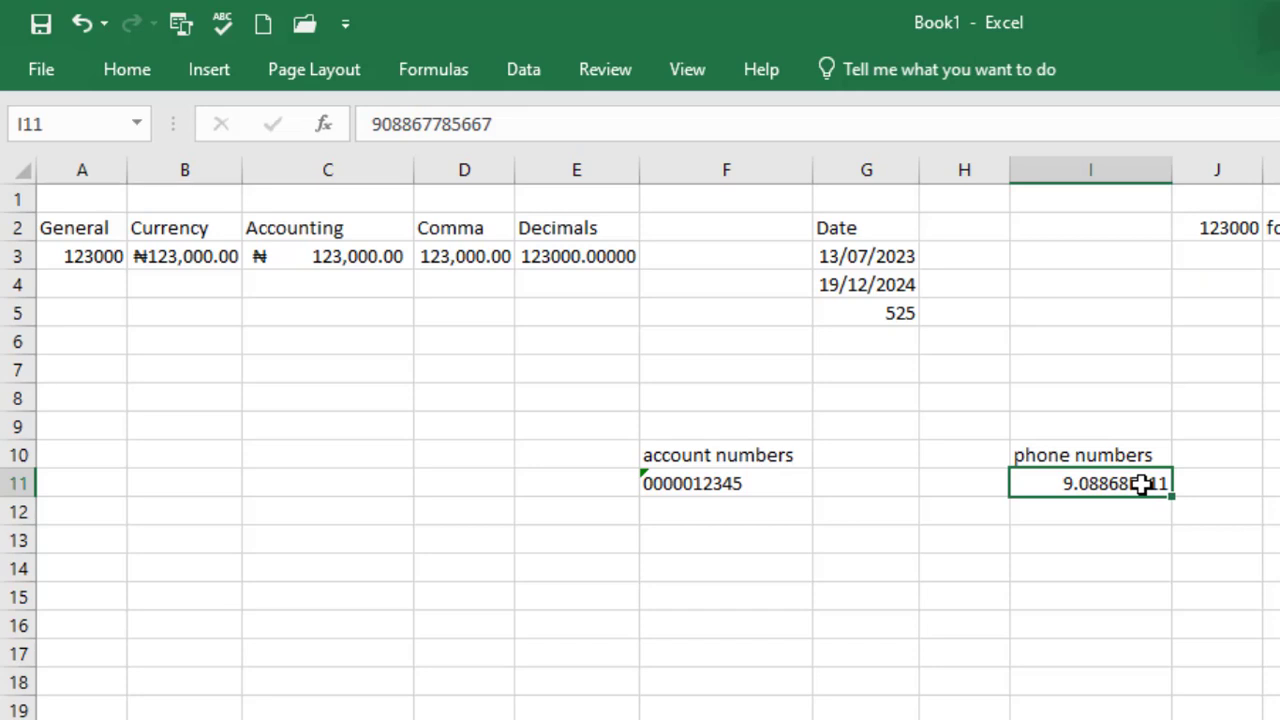
Retype the phone number in I11 with a leading apostrophe so its leading zero stays
double_click(1141, 484)
key("BackSpace")
key("BackSpace")
key("BackSpace")
key("BackSpace")
key("BackSpace")
key("BackSpace")
key("BackSpace")
key("BackSpace")
key("BackSpace")
key("BackSpace")
key("BackSpace")
key("BackSpace")
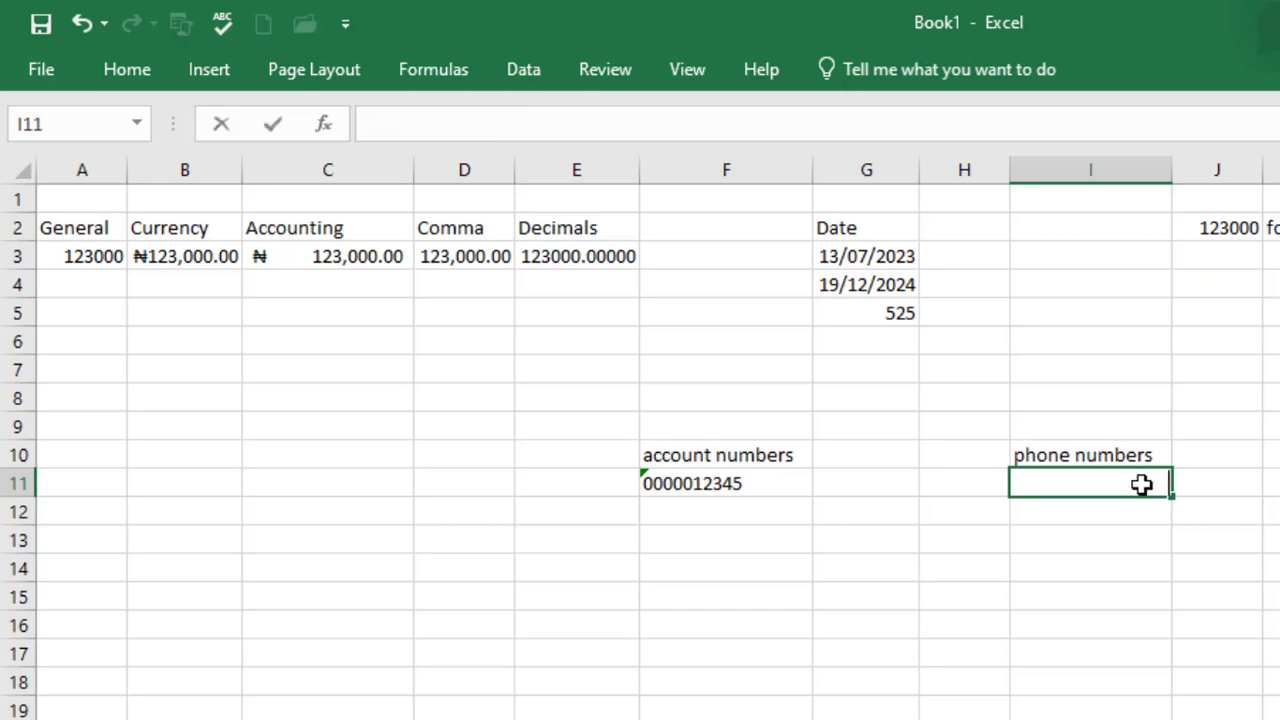
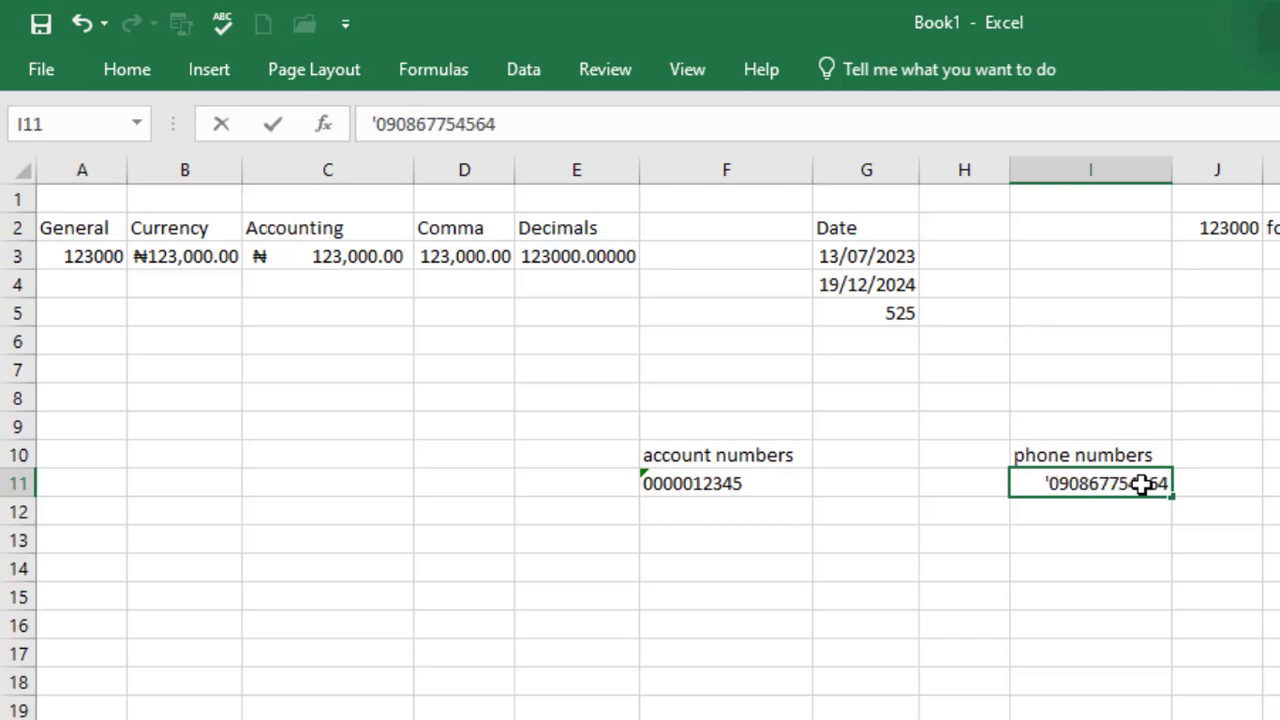
key("Return")
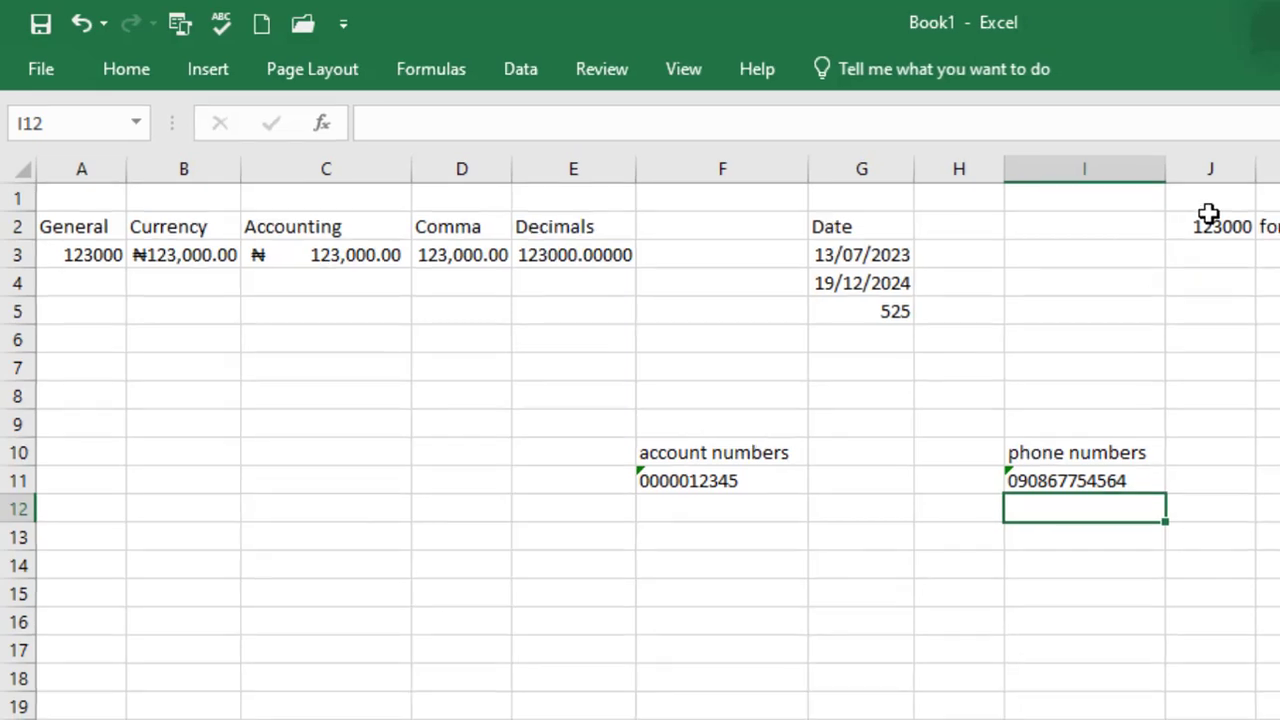
Enter the column labels 'numbers' in J1 and 'text' in K1
left_click(1134, 187)
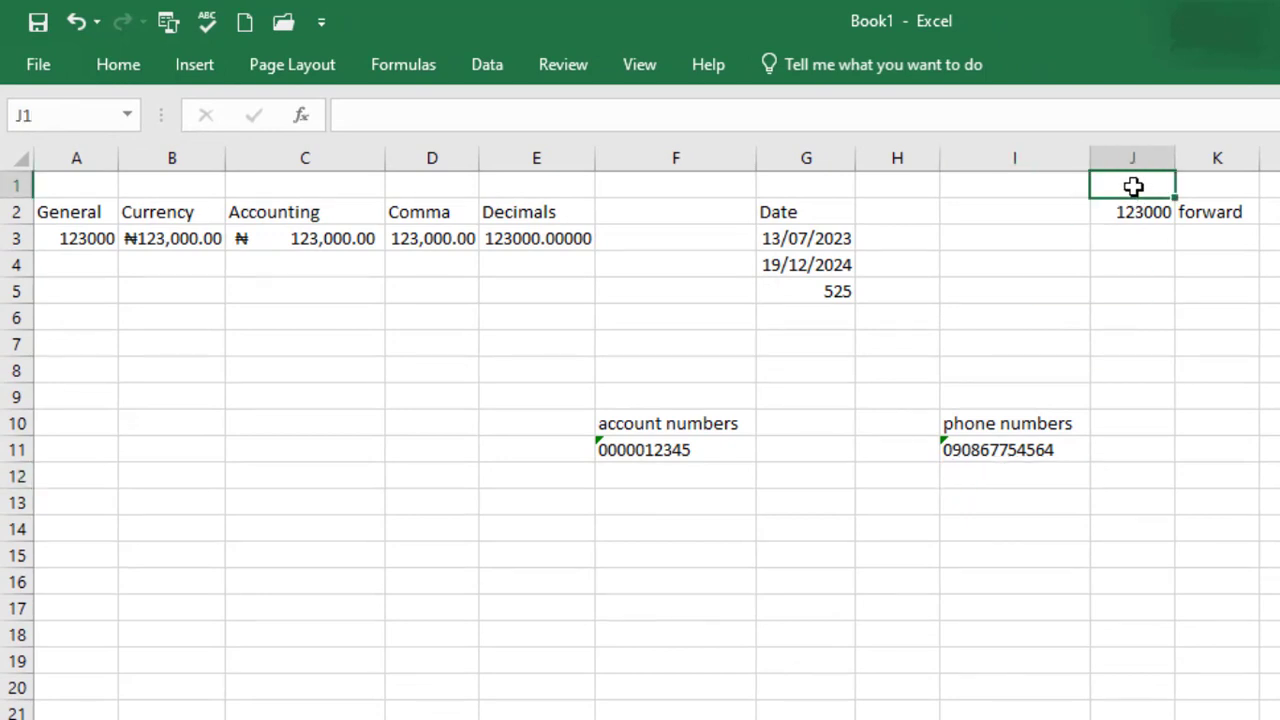
type("numbers")
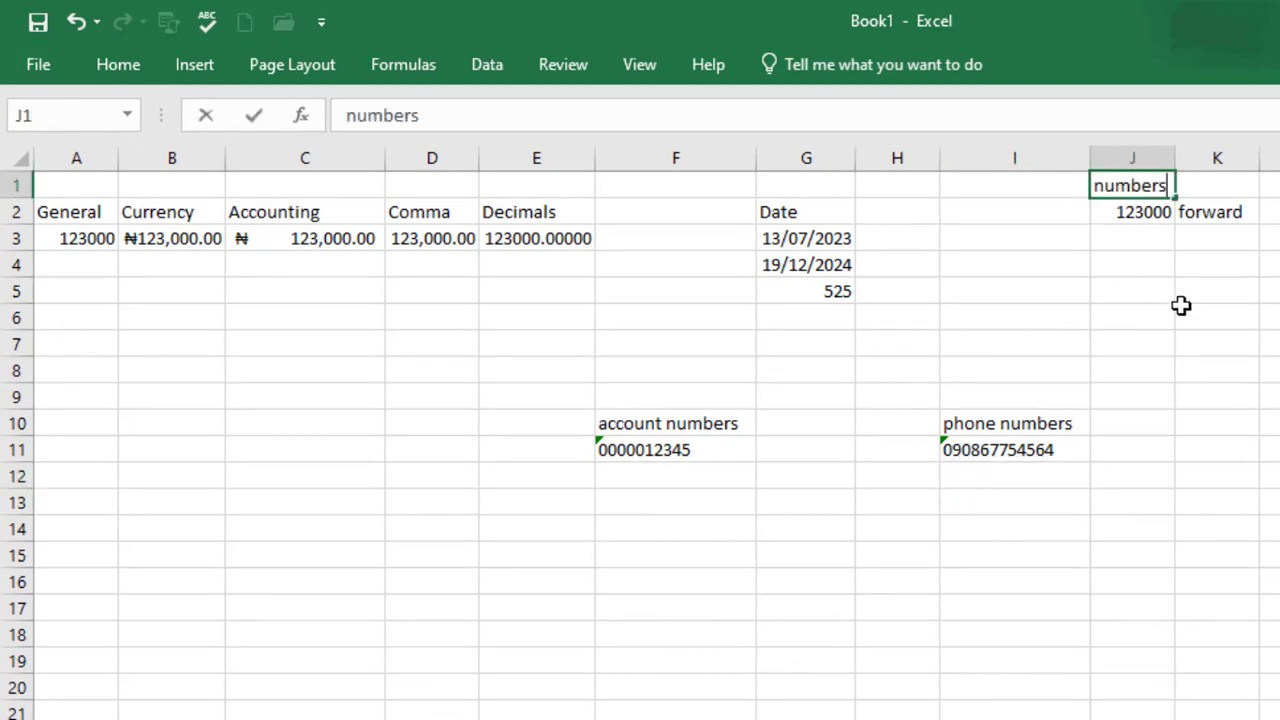
left_click(1217, 184)
type("text")
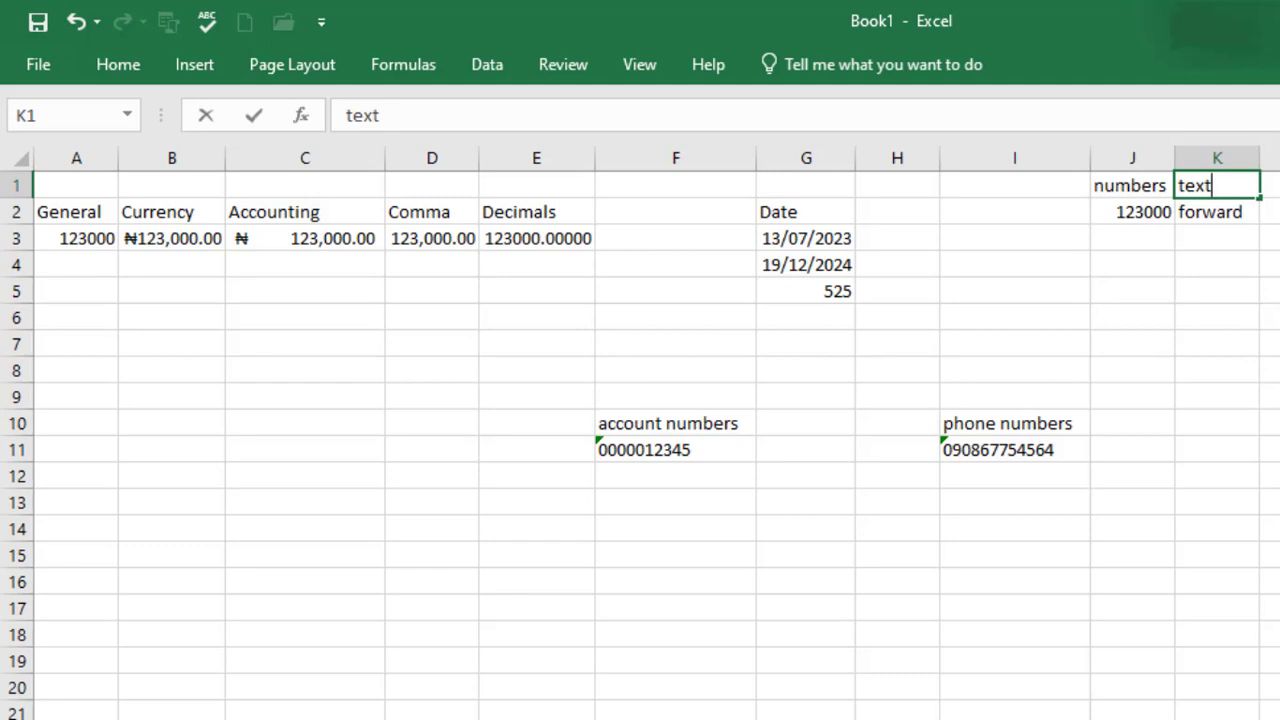
left_click(1279, 423)
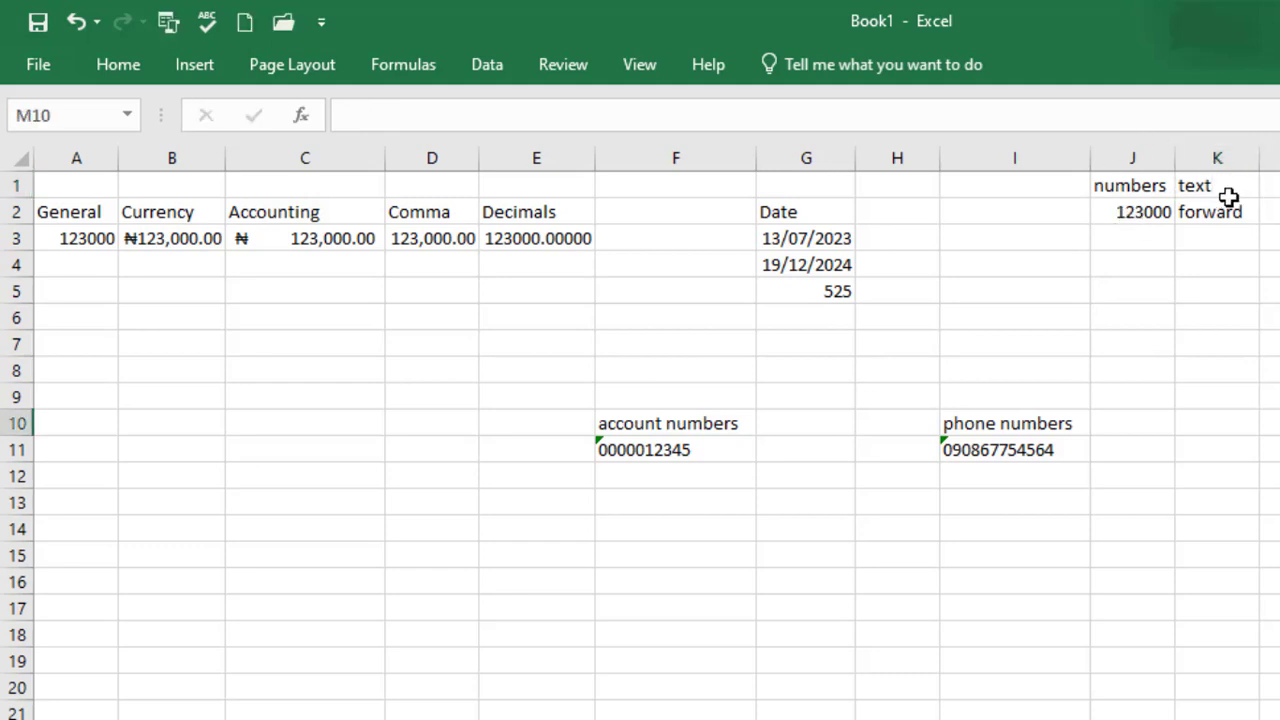
left_click(1115, 210)
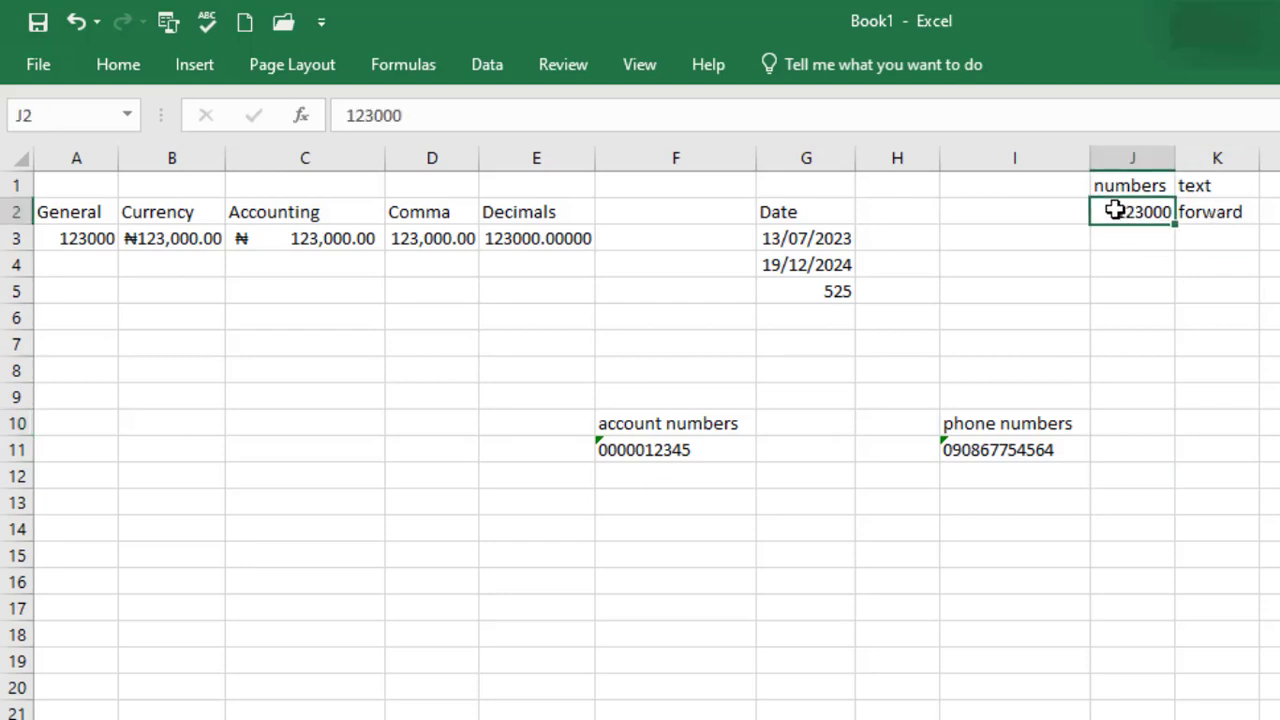